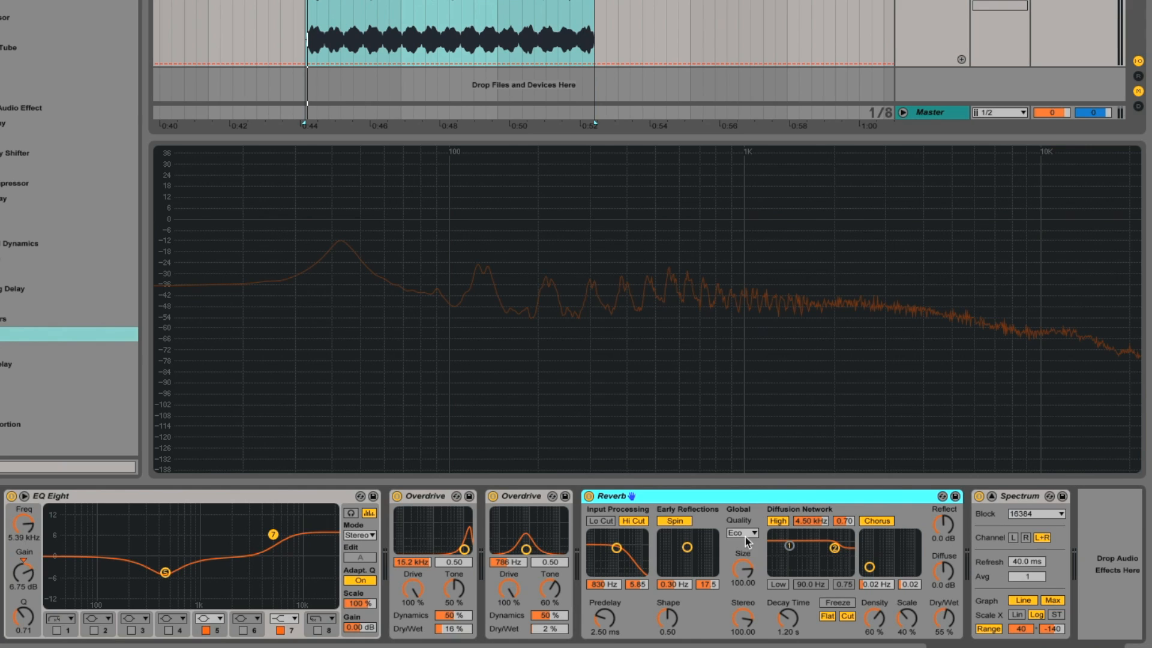
Set the Reverb's quality to High and turn off the early reflections' Spin
{"action": "left_click", "coordinate": [741, 532]}
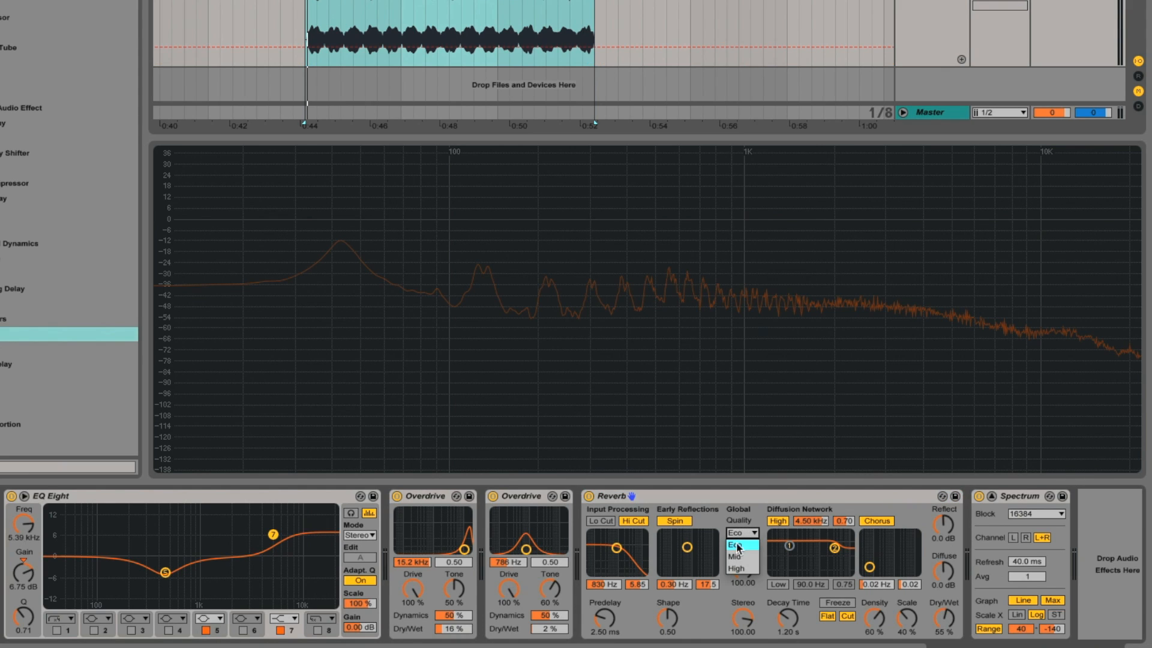
{"action": "left_click", "coordinate": [739, 550]}
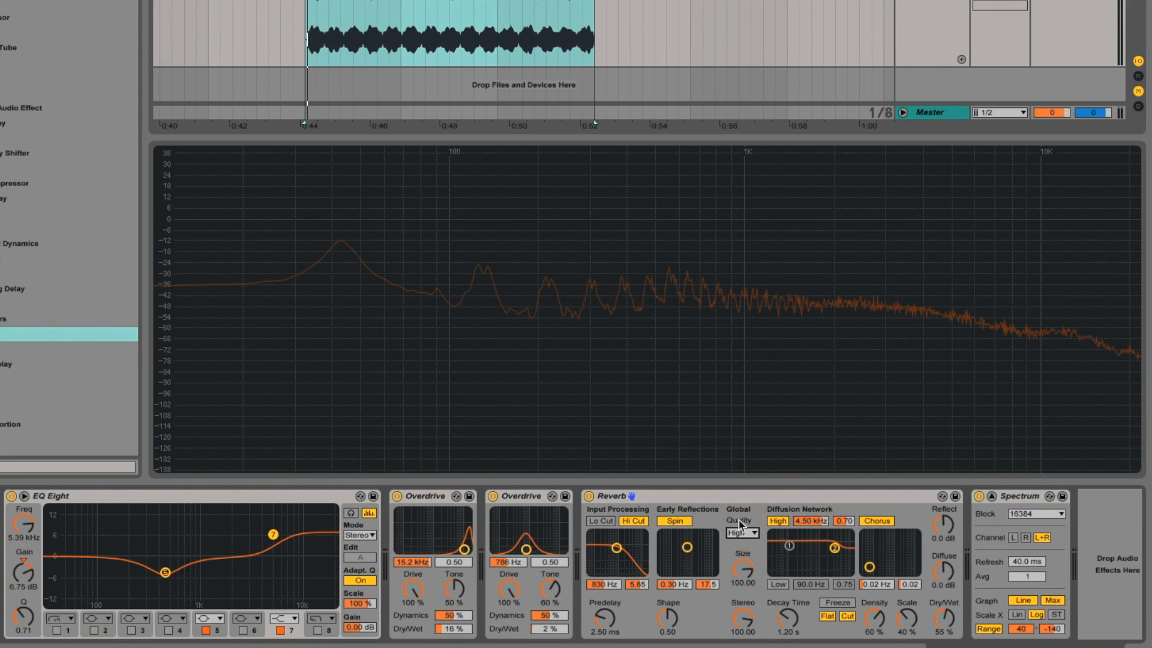
{"action": "left_click", "coordinate": [675, 521]}
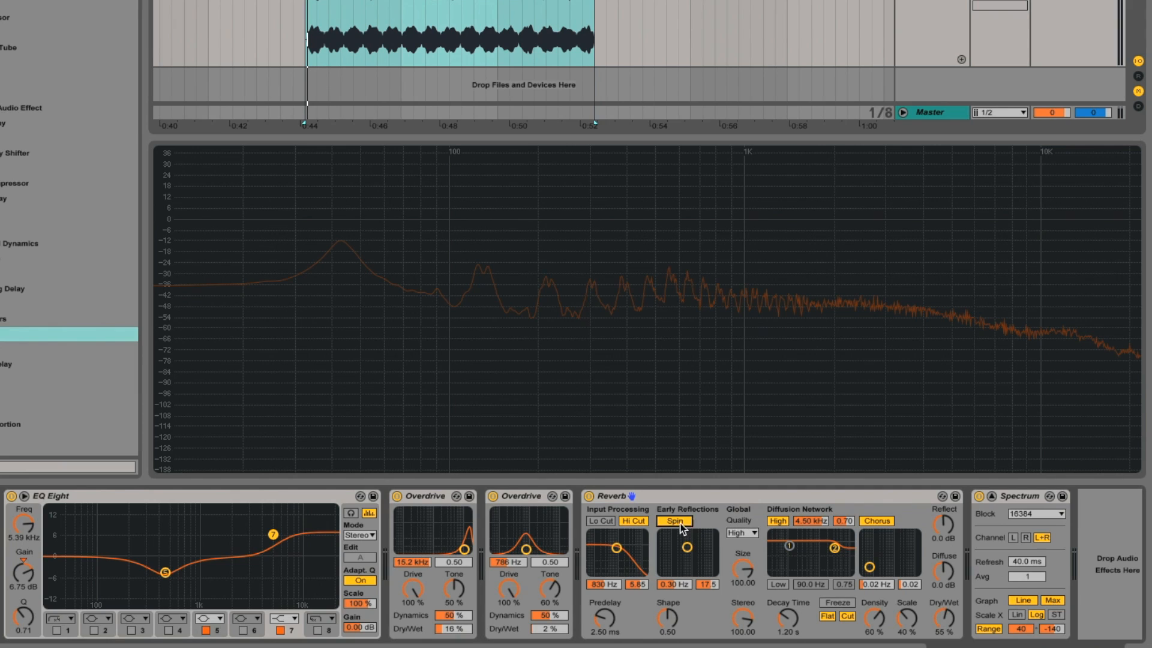
Enable both Lo Cut and Hi Cut in the Reverb's input processing and turn off the diffusion network's Chorus
{"action": "left_click", "coordinate": [633, 521]}
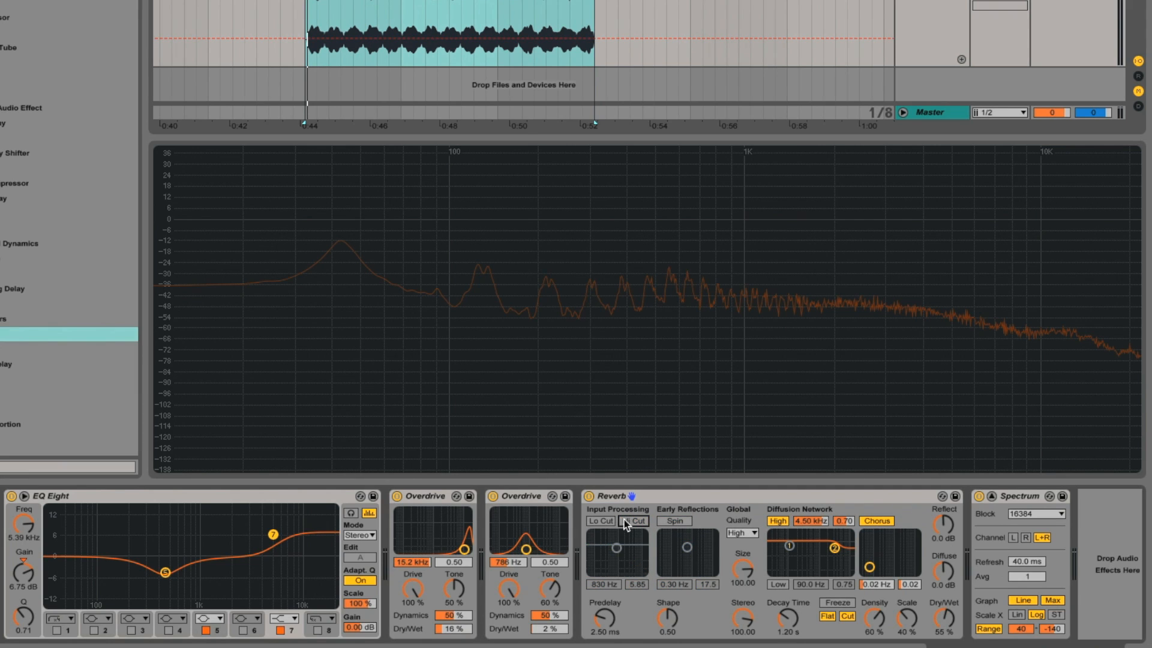
{"action": "left_click", "coordinate": [624, 521]}
{"action": "left_click", "coordinate": [603, 521]}
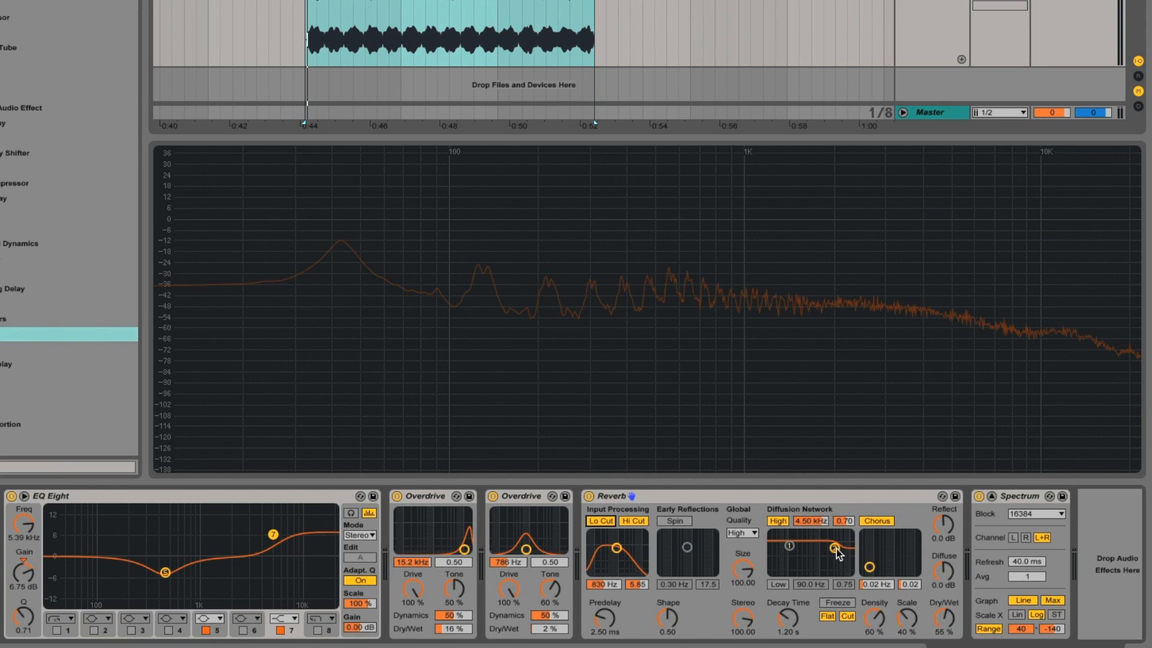
{"action": "left_click", "coordinate": [882, 520]}
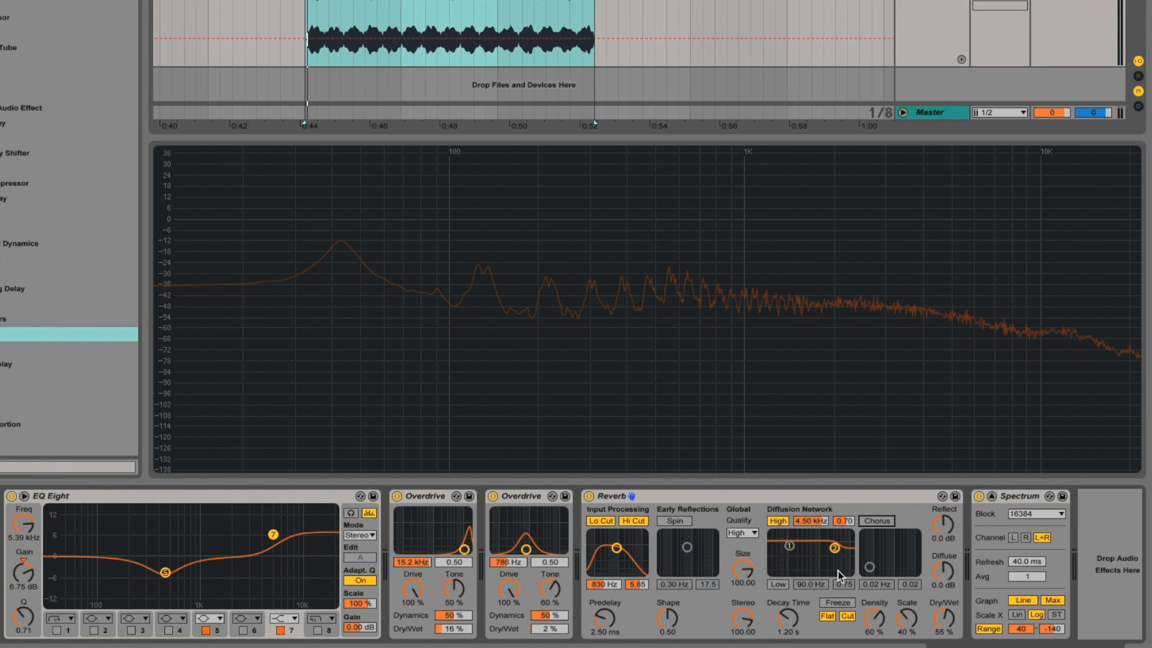
Make the Reverb fully wet and tune its input filter to 1.77 kHz with a width of 0.50 while listening to the loop
{"action": "left_click_drag", "start_coordinate": [614, 548], "coordinate": [615, 571]}
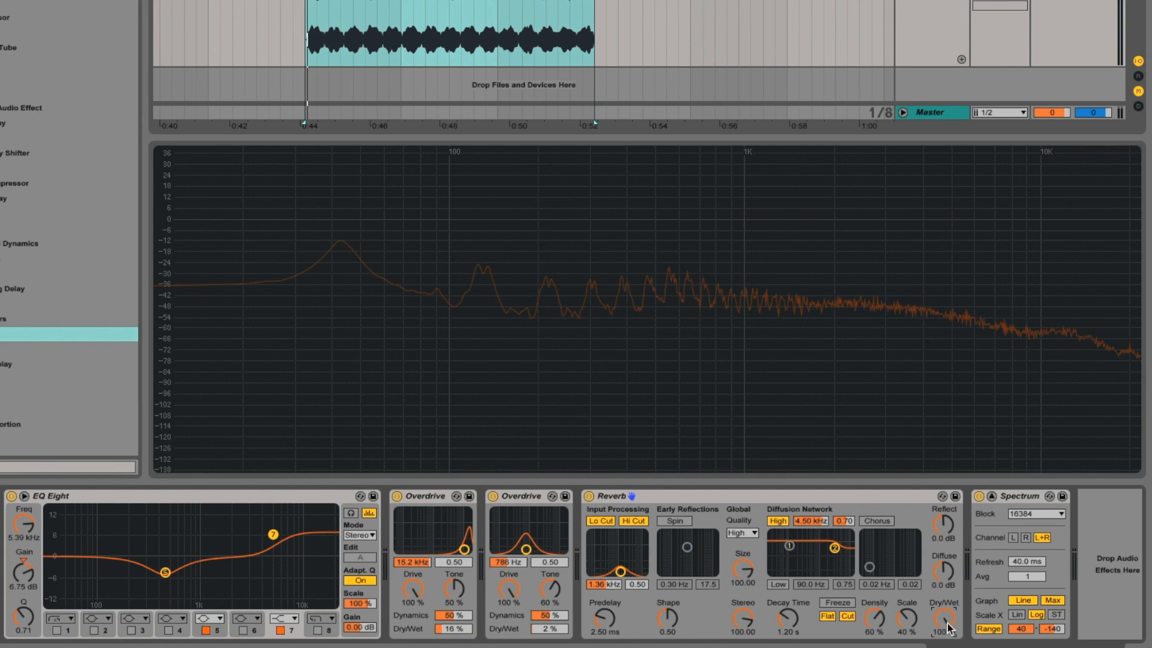
{"action": "key", "text": "space"}
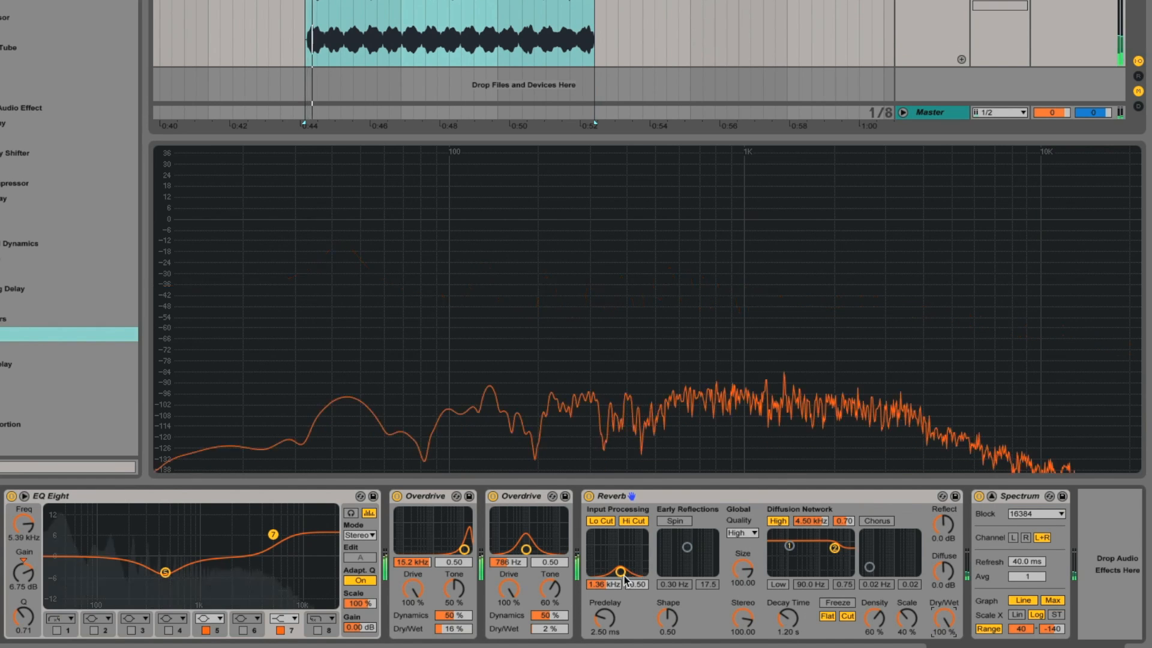
{"action": "left_click_drag", "start_coordinate": [621, 571], "coordinate": [624, 573]}
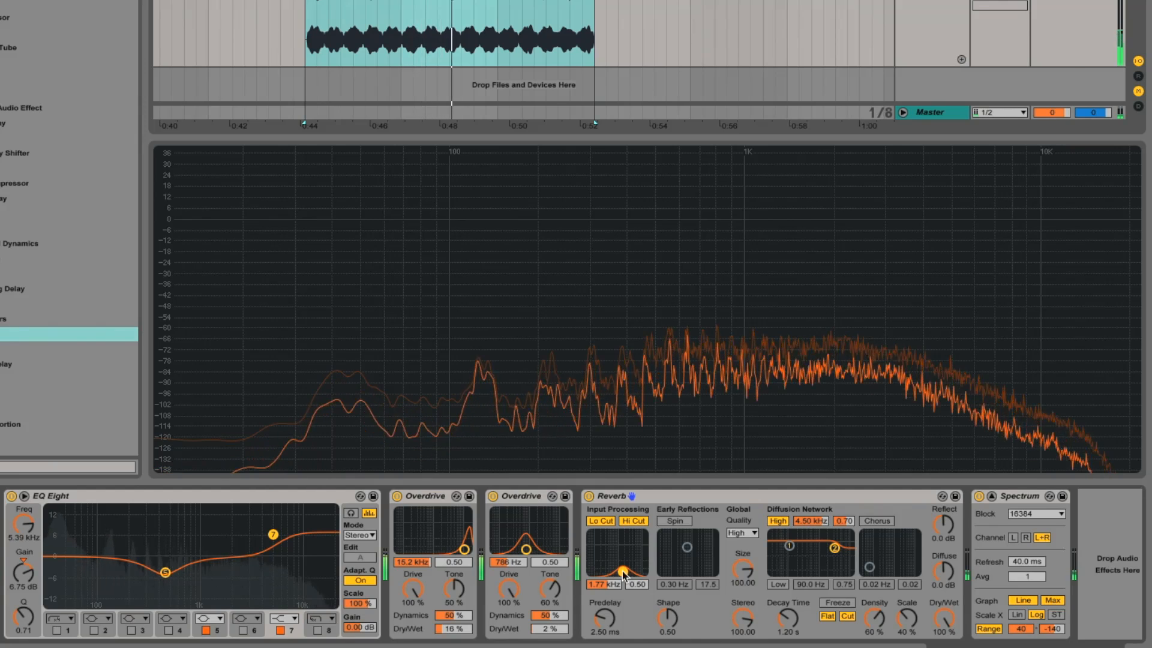
{"action": "key", "text": "space"}
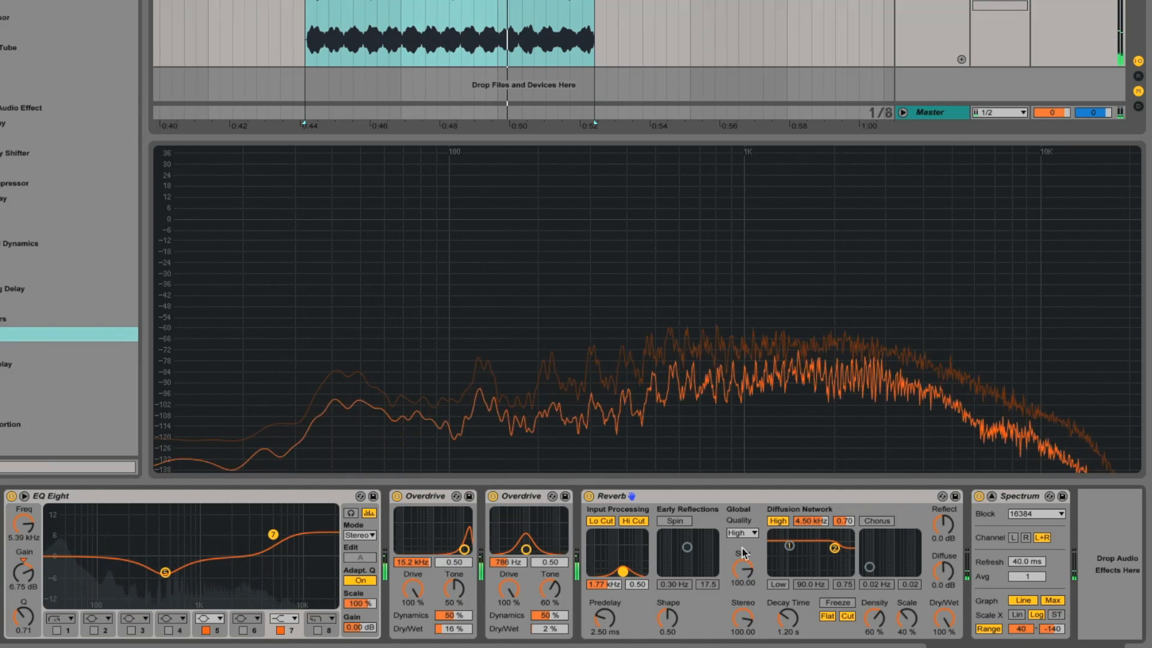
Audition small and larger Reverb sizes during playback and set Size to about 0.36
{"action": "left_click_drag", "start_coordinate": [742, 568], "coordinate": [743, 624]}
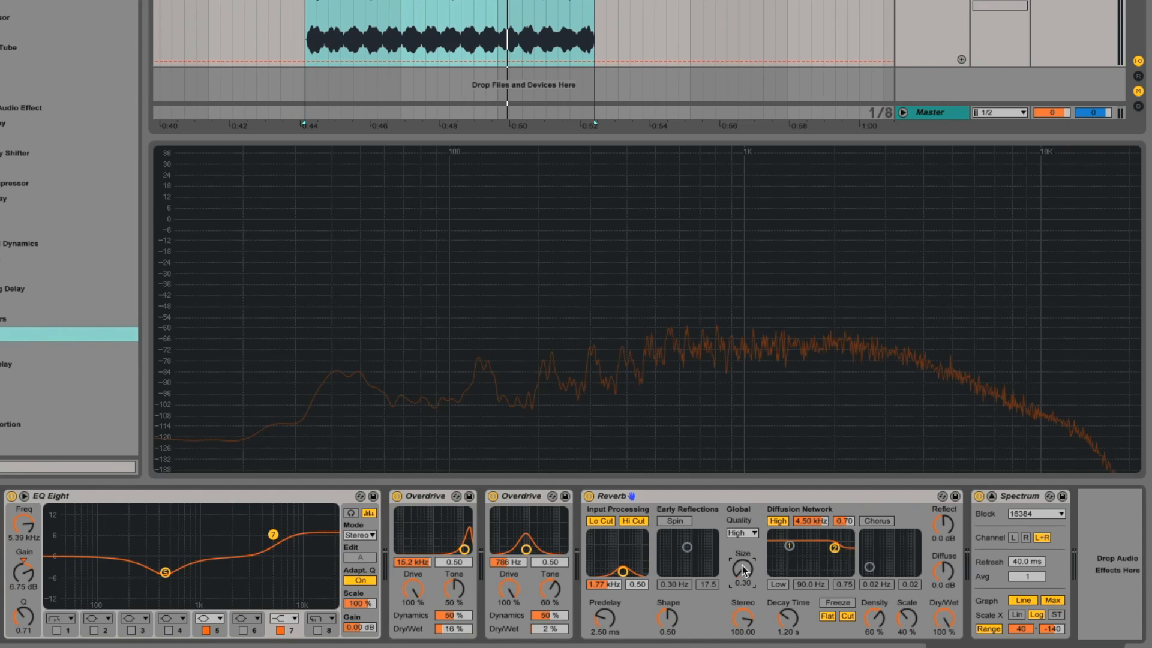
{"action": "key", "text": "space"}
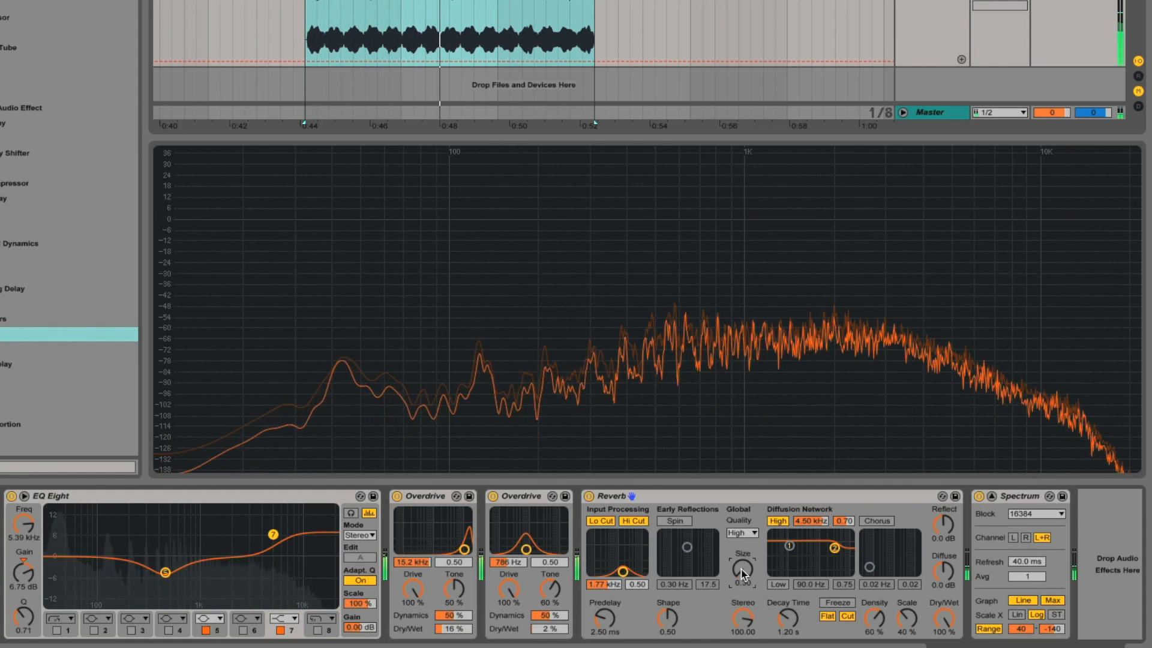
{"action": "key", "text": "space"}
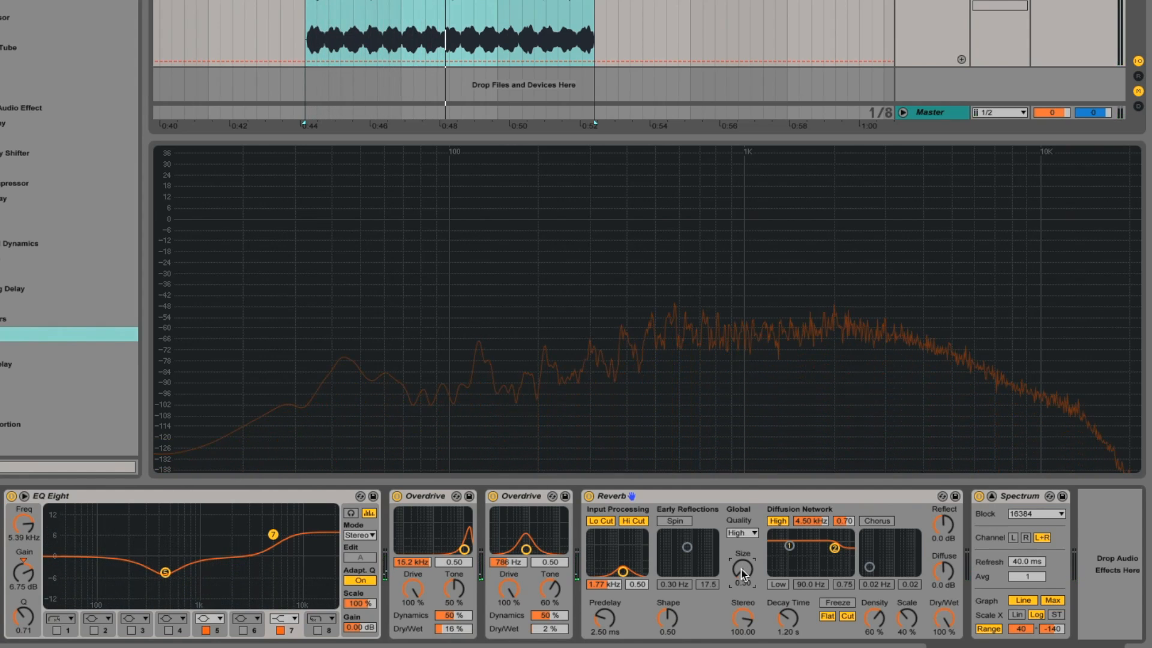
{"action": "key", "text": "space"}
{"action": "left_click_drag", "start_coordinate": [740, 570], "coordinate": [741, 543]}
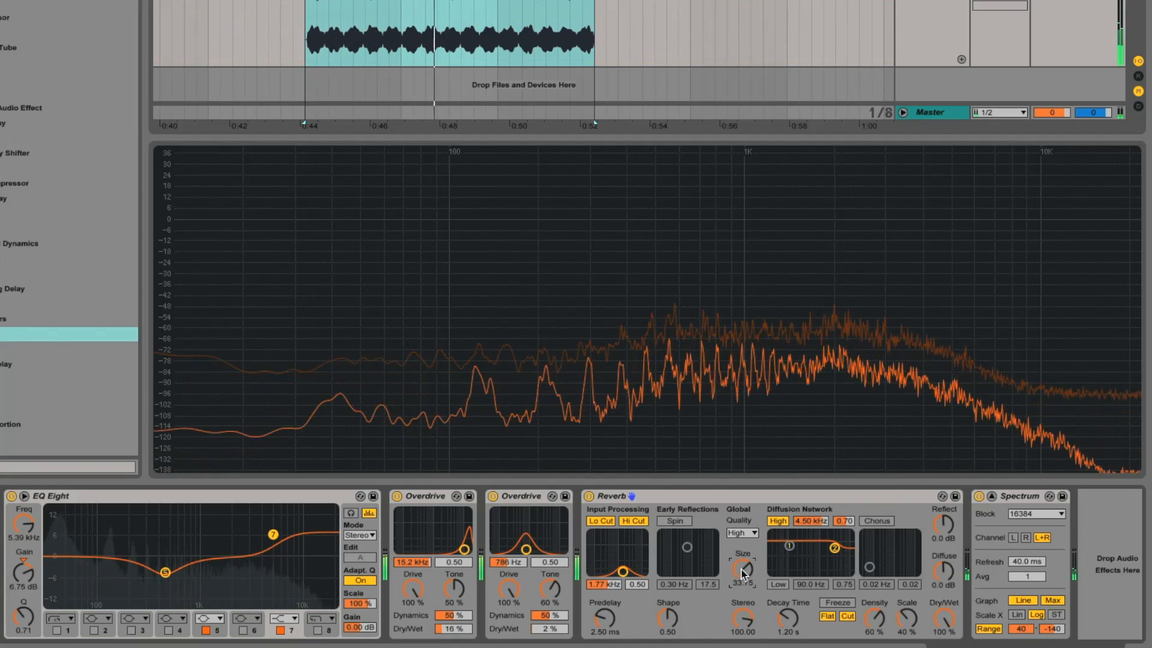
{"action": "left_click_drag", "start_coordinate": [741, 570], "coordinate": [740, 621]}
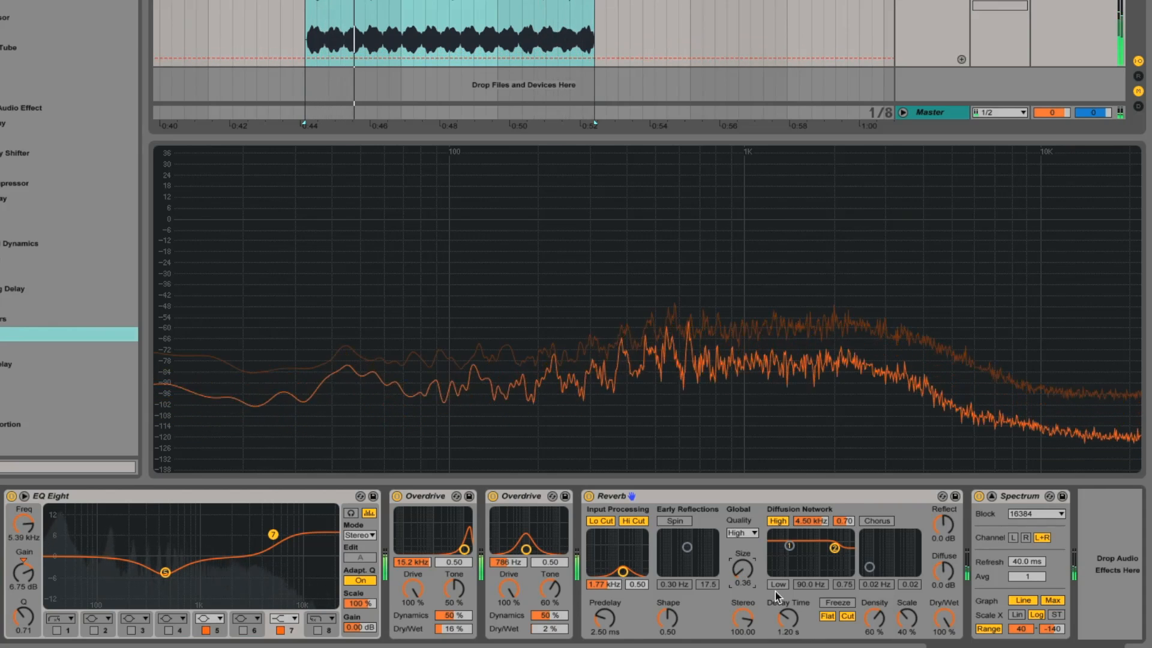
Shorten the Reverb's decay time to about 301 ms while checking it in playback
{"action": "left_click_drag", "start_coordinate": [787, 618], "coordinate": [788, 647]}
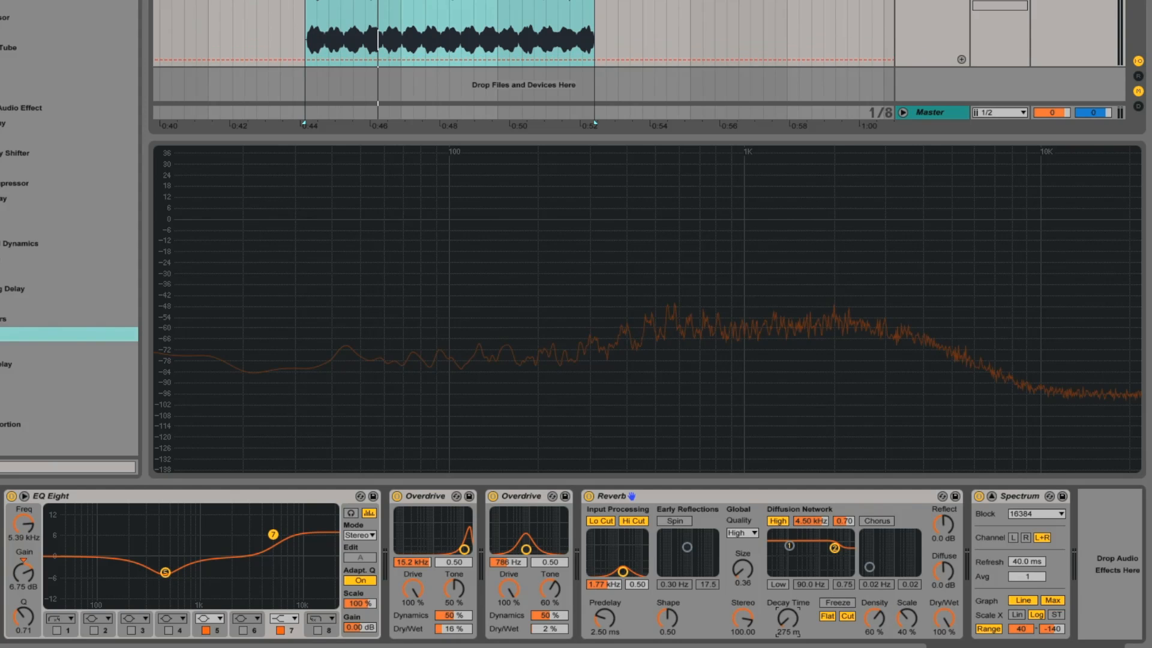
{"action": "key", "text": "space"}
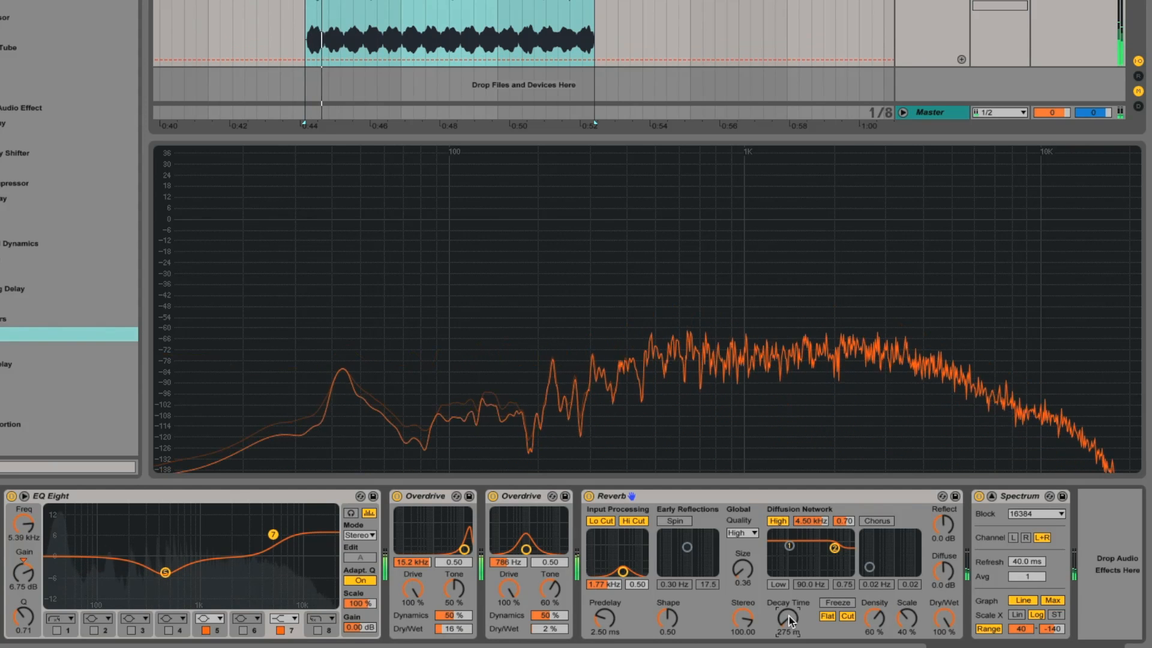
{"action": "left_click_drag", "start_coordinate": [788, 618], "coordinate": [788, 616]}
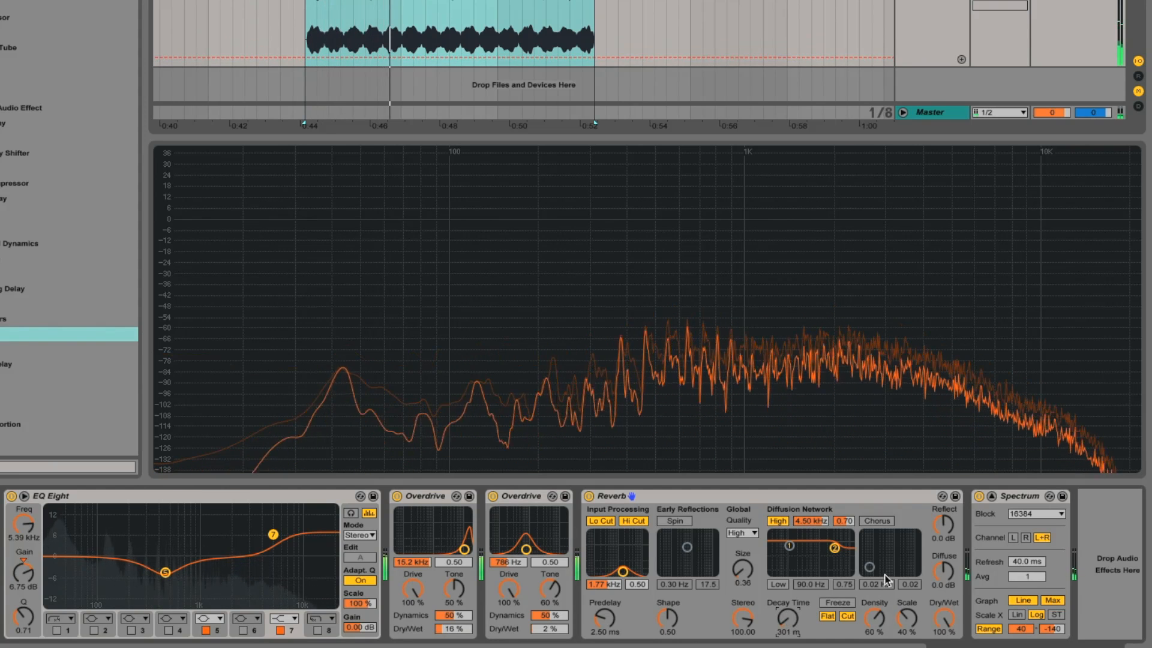
Raise the Reverb's Reflect level to 6.0 dB, reduce Density to 17%, and stop playback
{"action": "left_click_drag", "start_coordinate": [946, 531], "coordinate": [946, 519]}
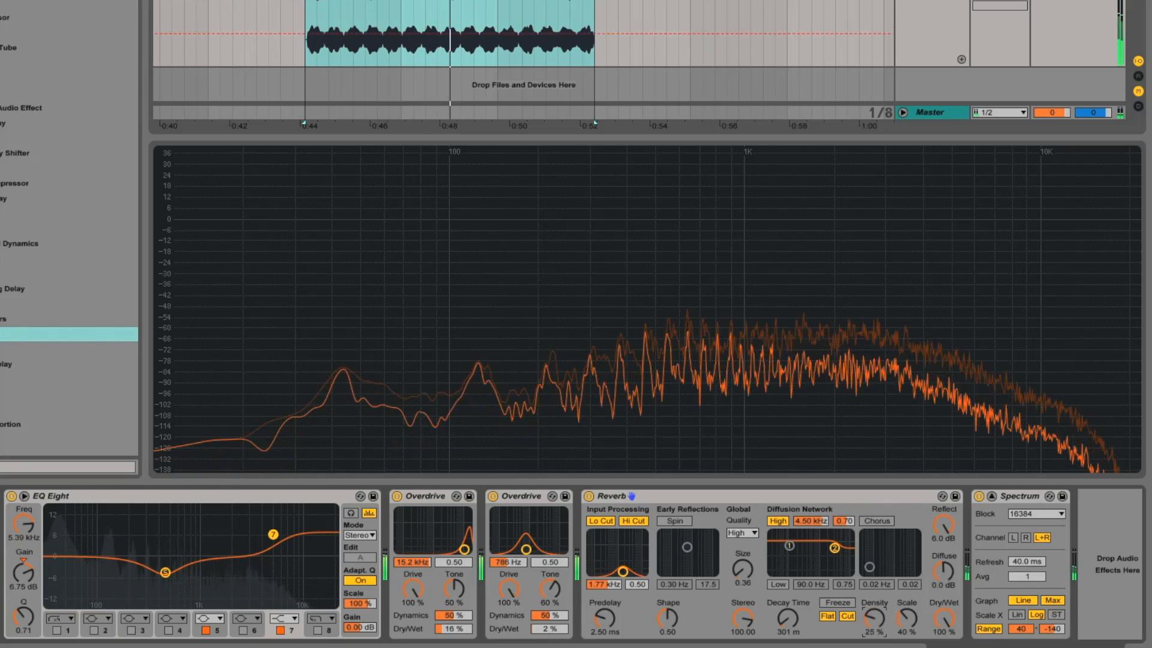
{"action": "left_click_drag", "start_coordinate": [875, 620], "coordinate": [875, 617]}
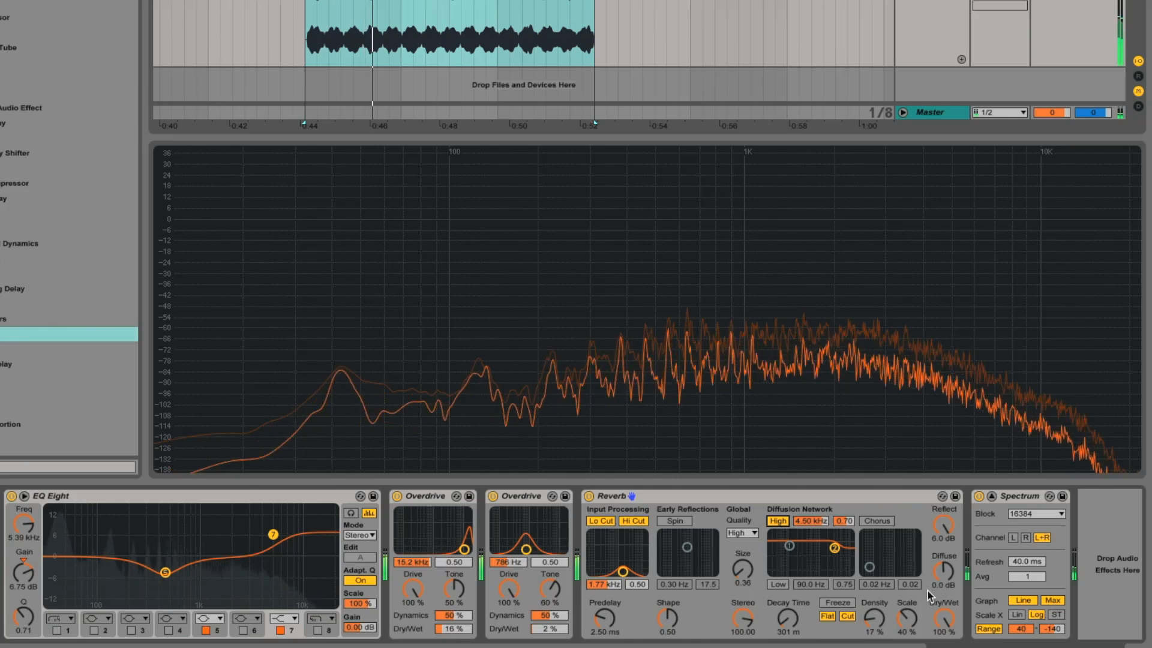
{"action": "key", "text": "space"}
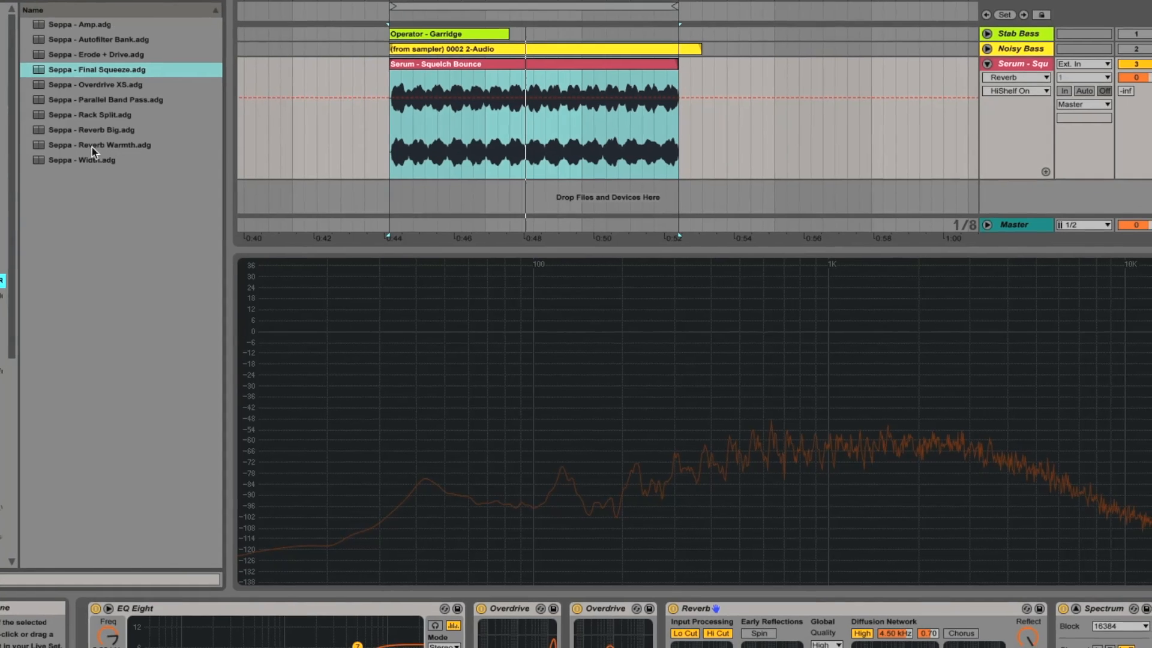
Load the Seppa - Reverb Warmth rack before the Reverb and inspect the devices in its Reverb chain
{"action": "left_click", "coordinate": [94, 155]}
{"action": "left_click_drag", "start_coordinate": [72, 124], "coordinate": [671, 596]}
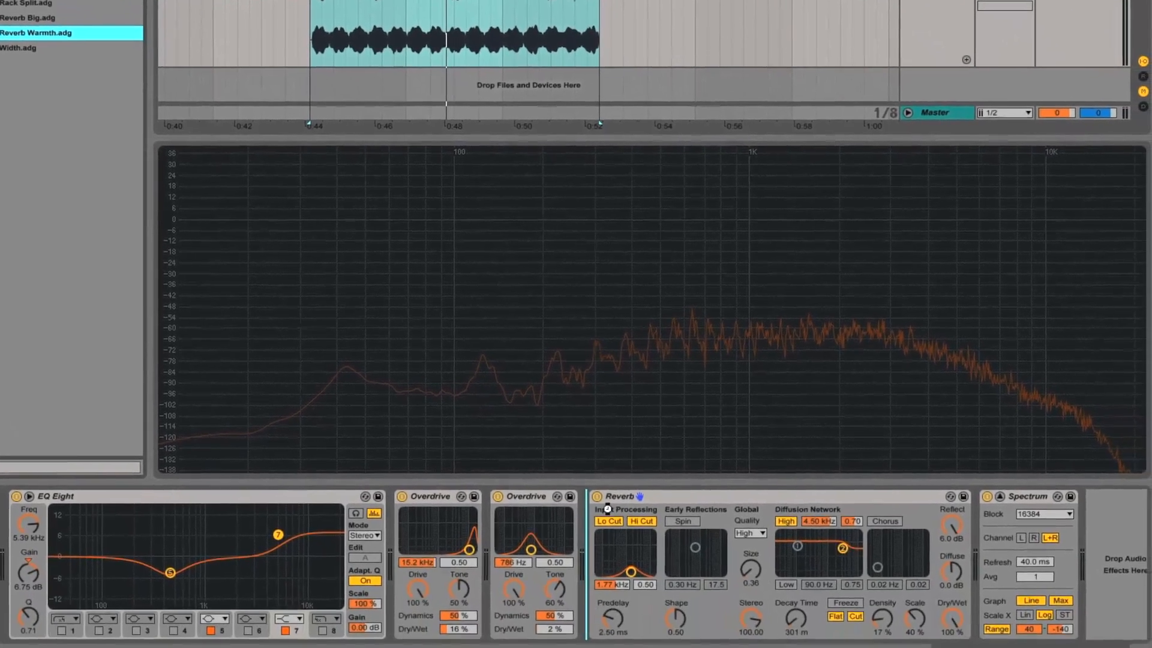
{"action": "left_click", "coordinate": [594, 537]}
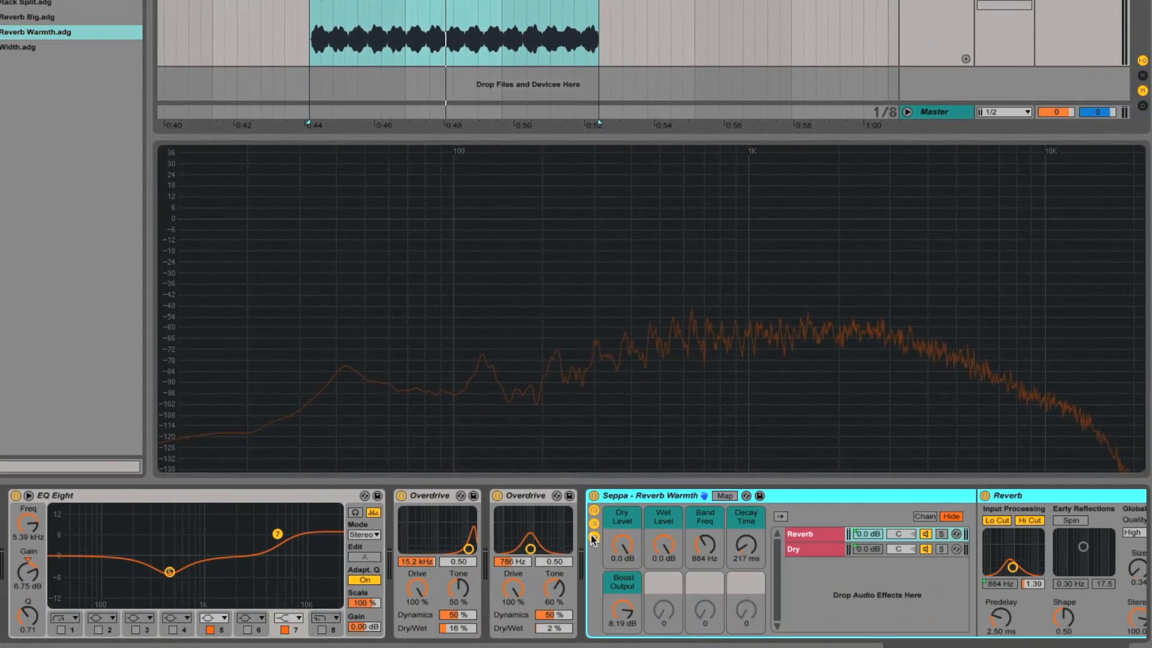
{"action": "left_click", "coordinate": [806, 537]}
{"action": "left_click_drag", "start_coordinate": [1028, 496], "coordinate": [413, 495]}
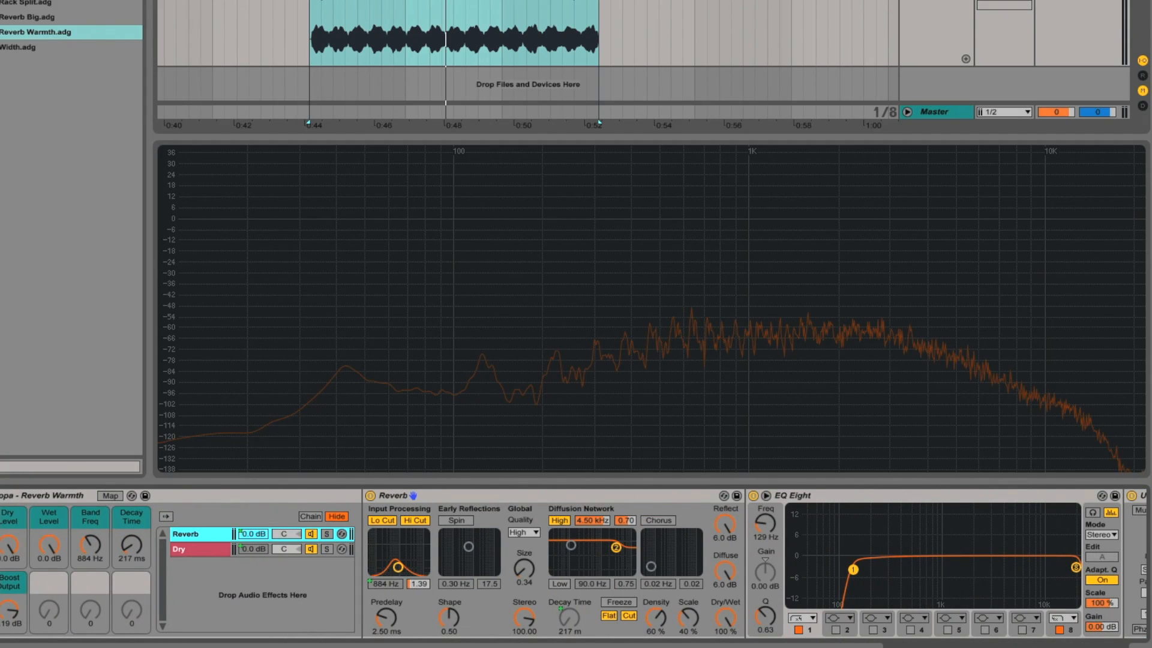
{"action": "left_click_drag", "start_coordinate": [412, 496], "coordinate": [573, 495]}
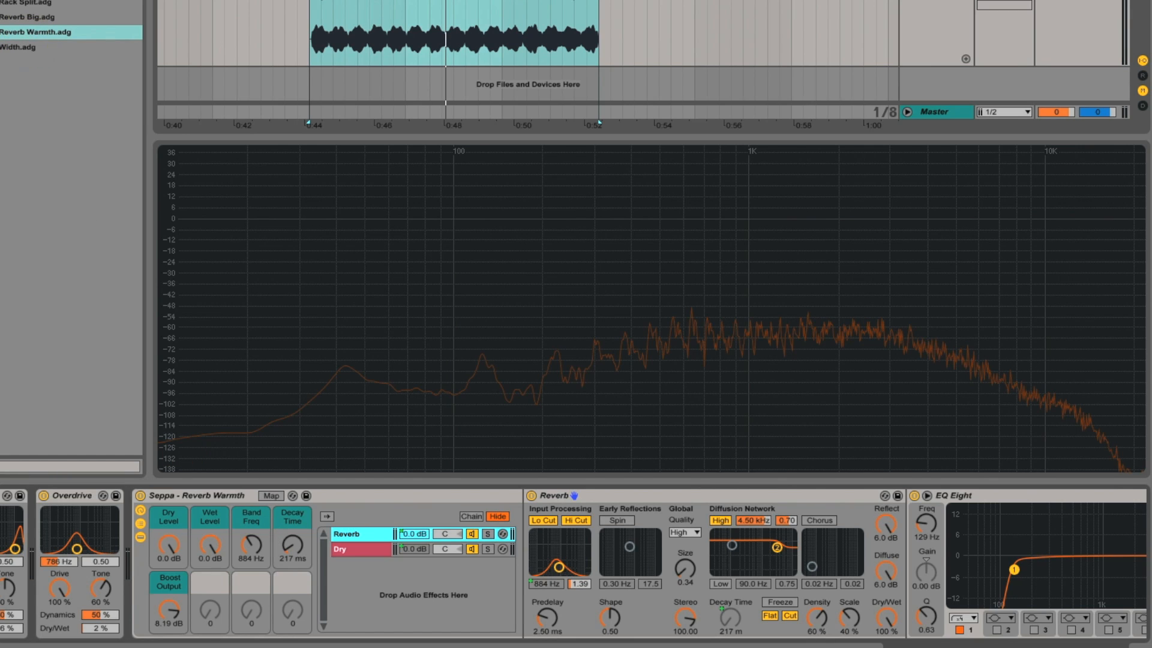
Delete the Seppa - Reverb Warmth rack from the device chain
{"action": "left_click", "coordinate": [224, 500]}
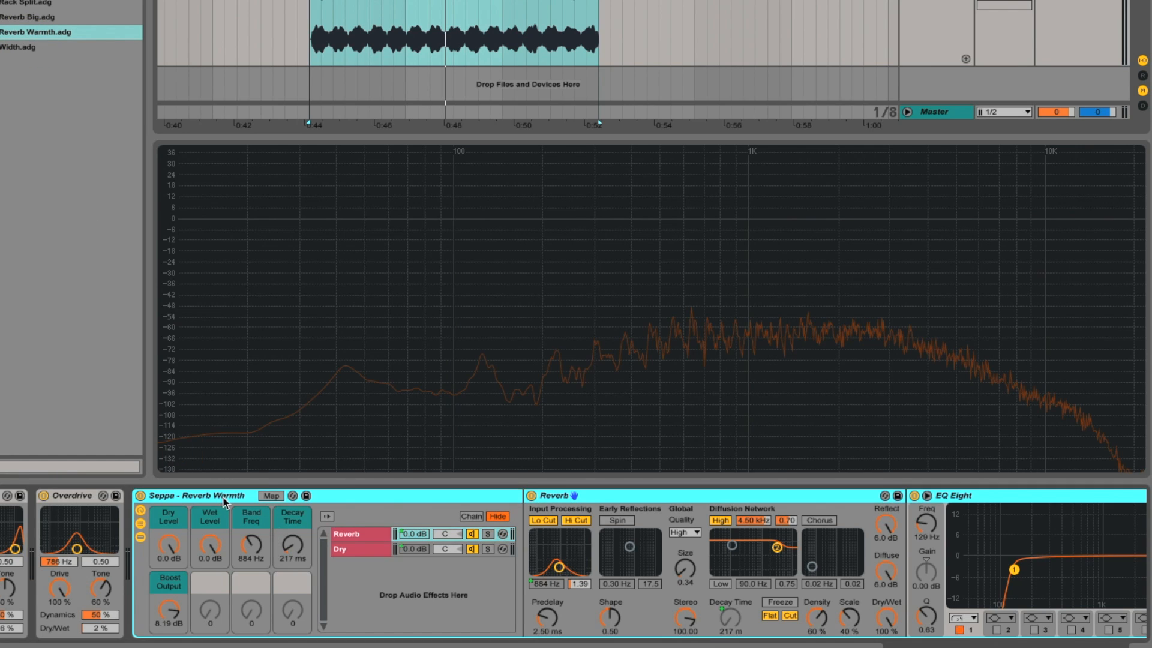
{"action": "key", "text": "Delete"}
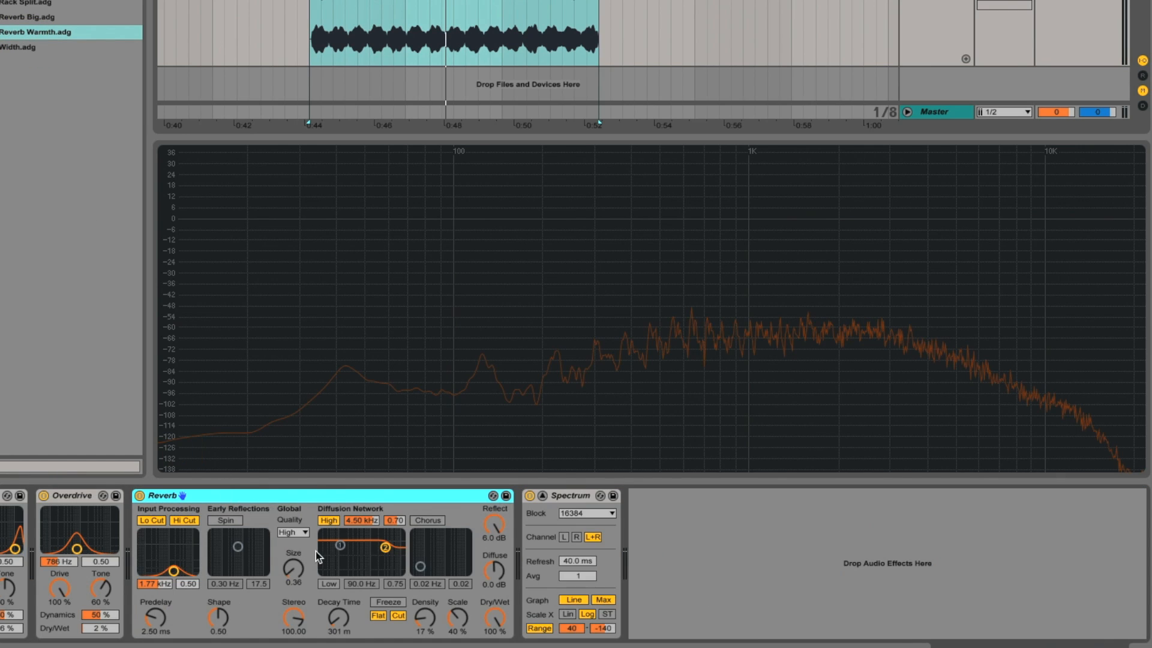
Audition the Reverb's mix upward from fully dry and set Dry/Wet to 21%
{"action": "left_click_drag", "start_coordinate": [489, 619], "coordinate": [489, 630]}
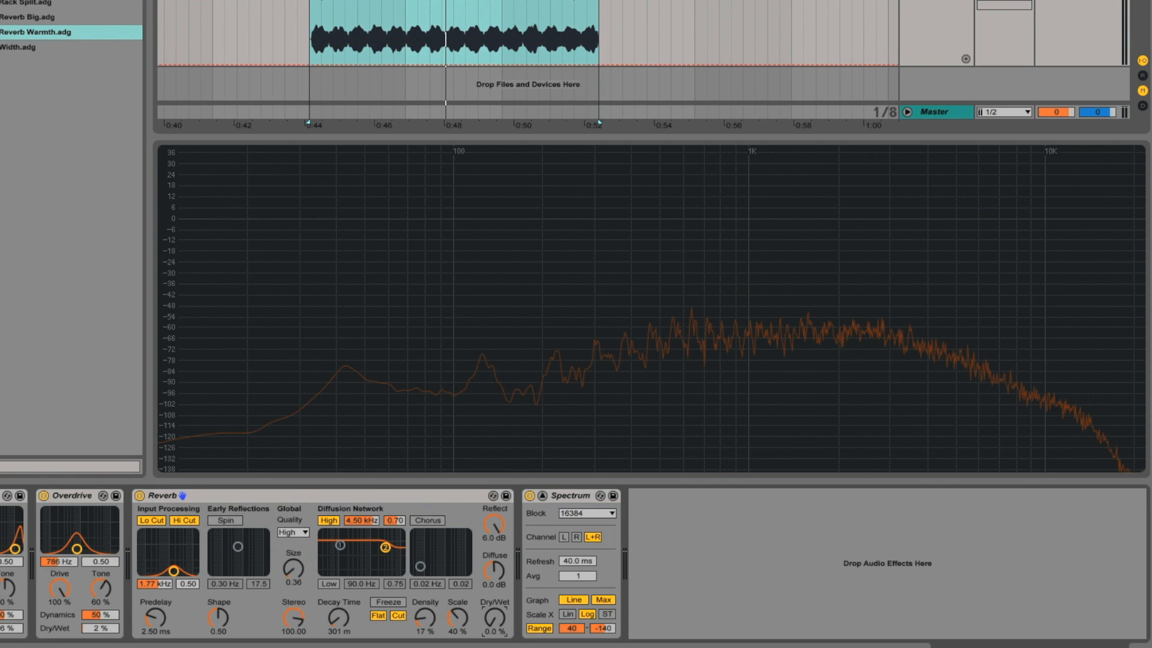
{"action": "key", "text": "space"}
{"action": "left_click_drag", "start_coordinate": [494, 618], "coordinate": [494, 534]}
{"action": "mouse_move", "coordinate": [494, 617]}
{"action": "left_mouse_down"}
{"action": "mouse_move", "coordinate": [495, 647]}
{"action": "mouse_move", "coordinate": [494, 618]}
{"action": "left_mouse_up"}
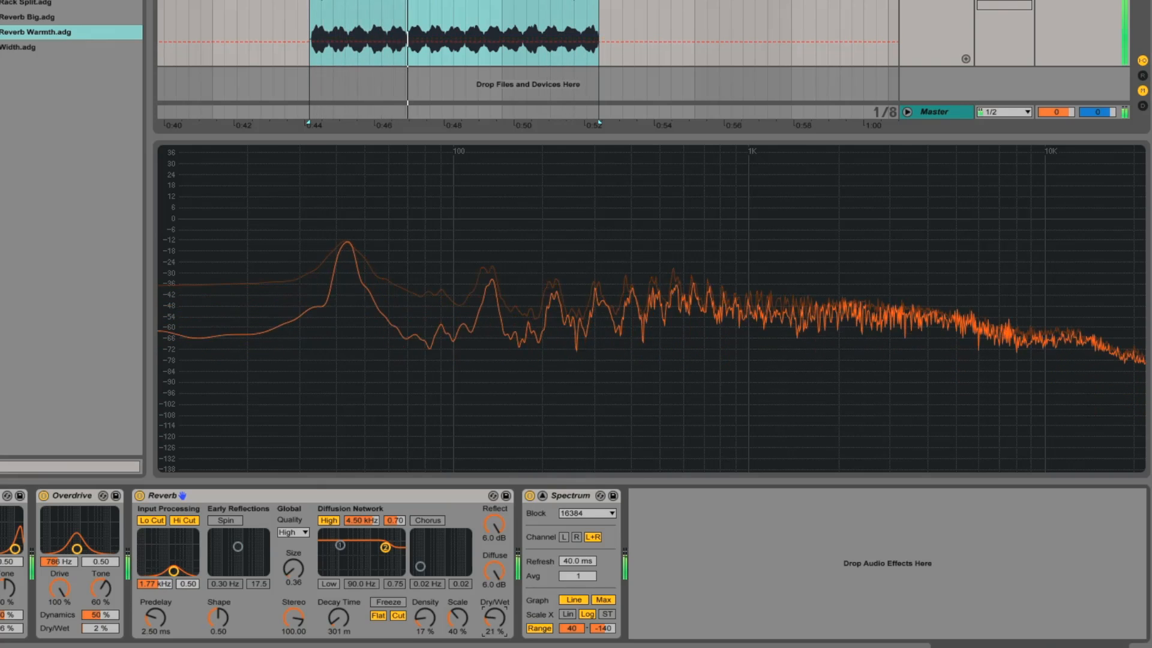
{"action": "scroll", "coordinate": [876, 641], "scroll_direction": "up", "scroll_amount": 5}
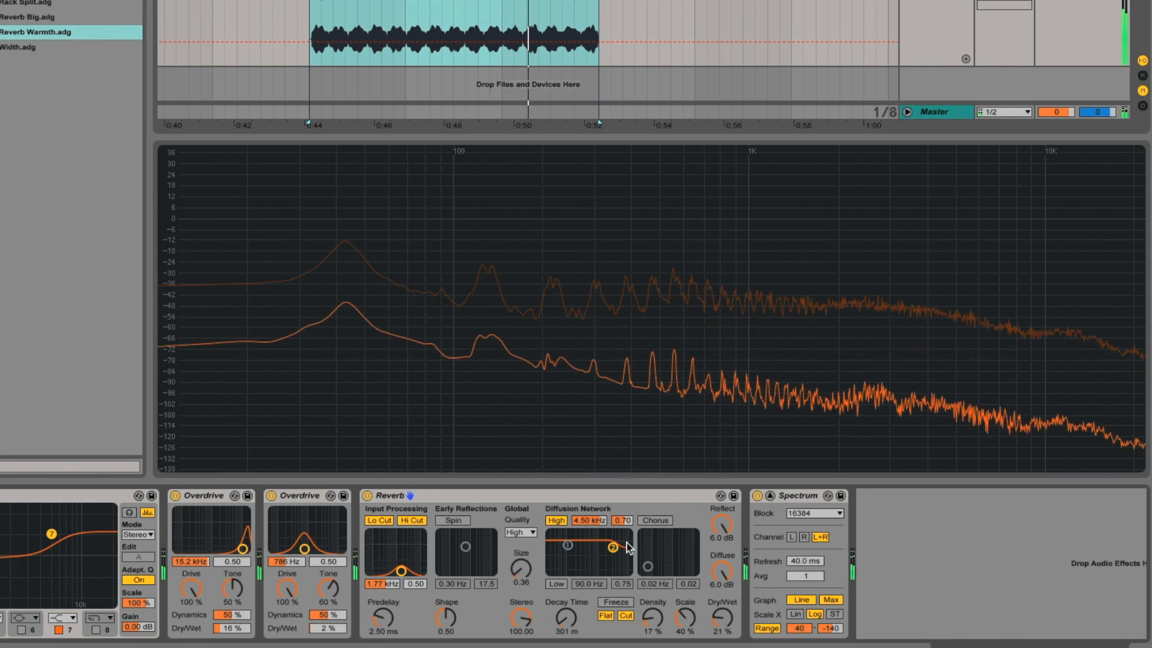
{"action": "key", "text": "space"}
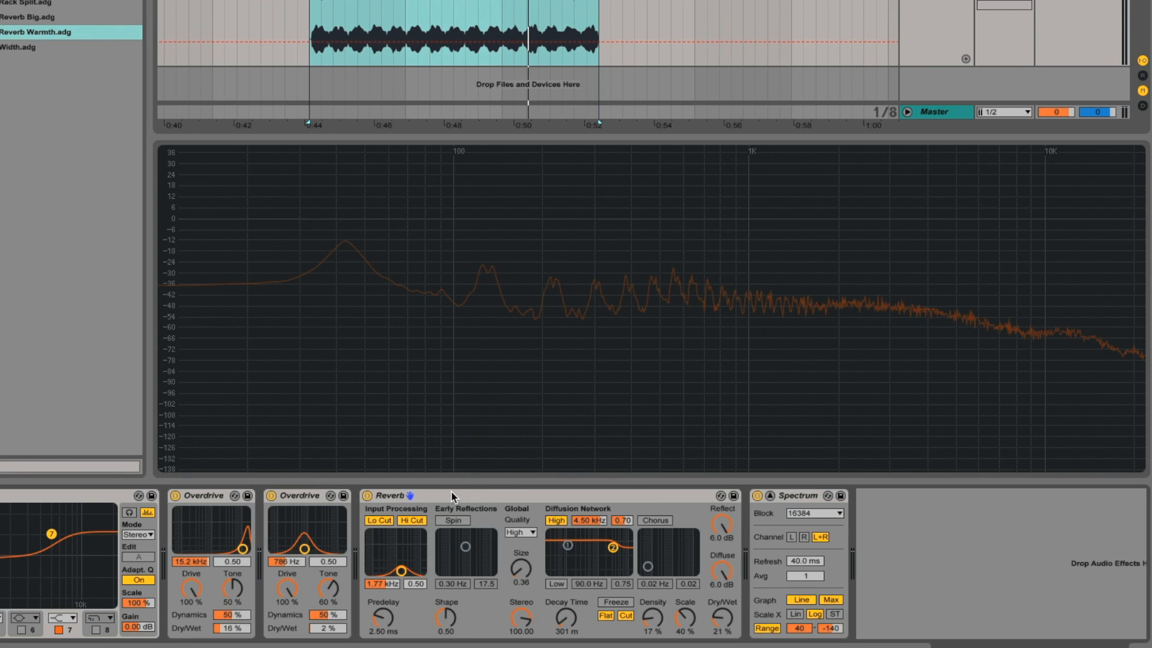
Group the Reverb into an Audio Effect Rack and show the rack's chain list
{"action": "left_click", "coordinate": [430, 492]}
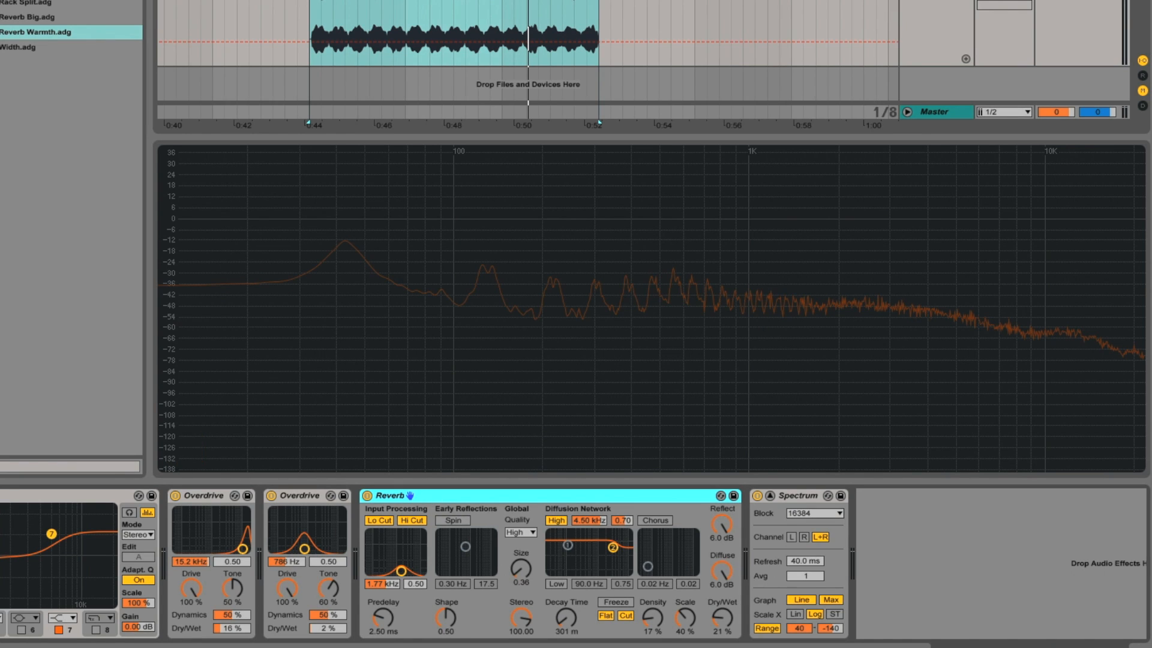
{"action": "right_click", "coordinate": [470, 495]}
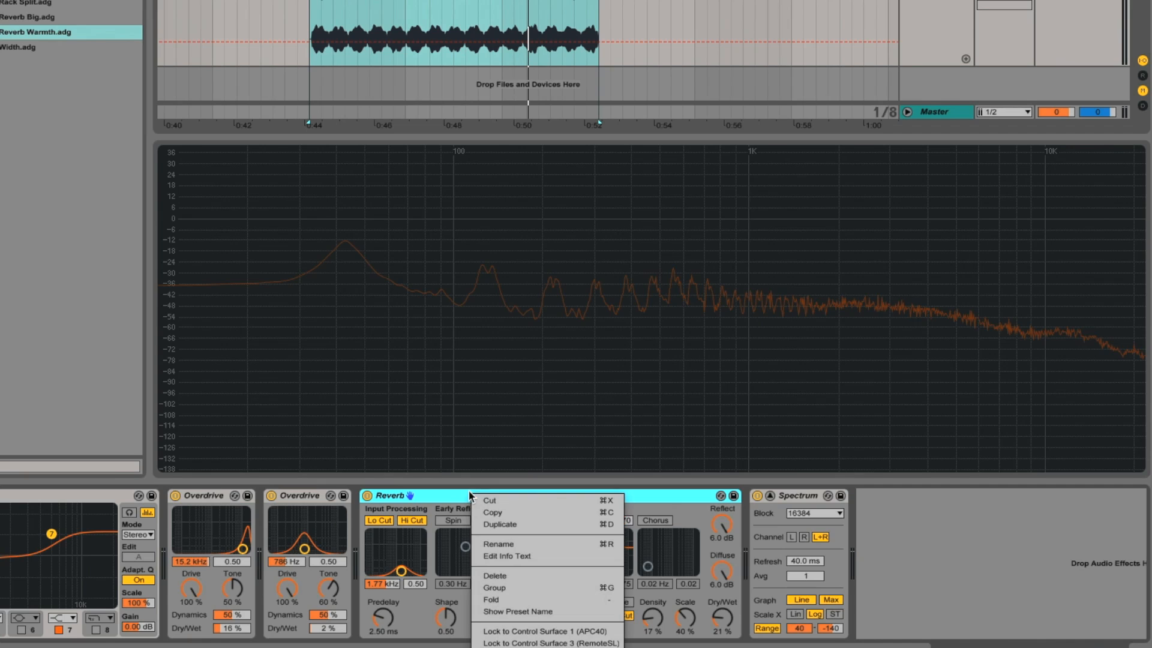
{"action": "left_click", "coordinate": [530, 587]}
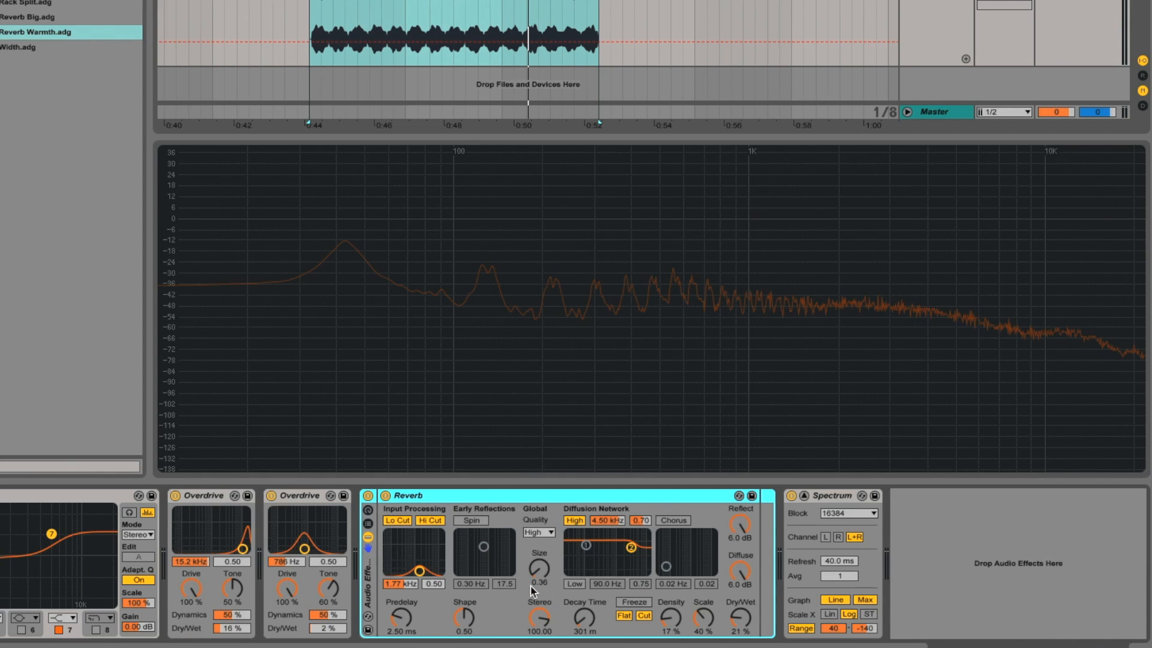
{"action": "left_click", "coordinate": [369, 523]}
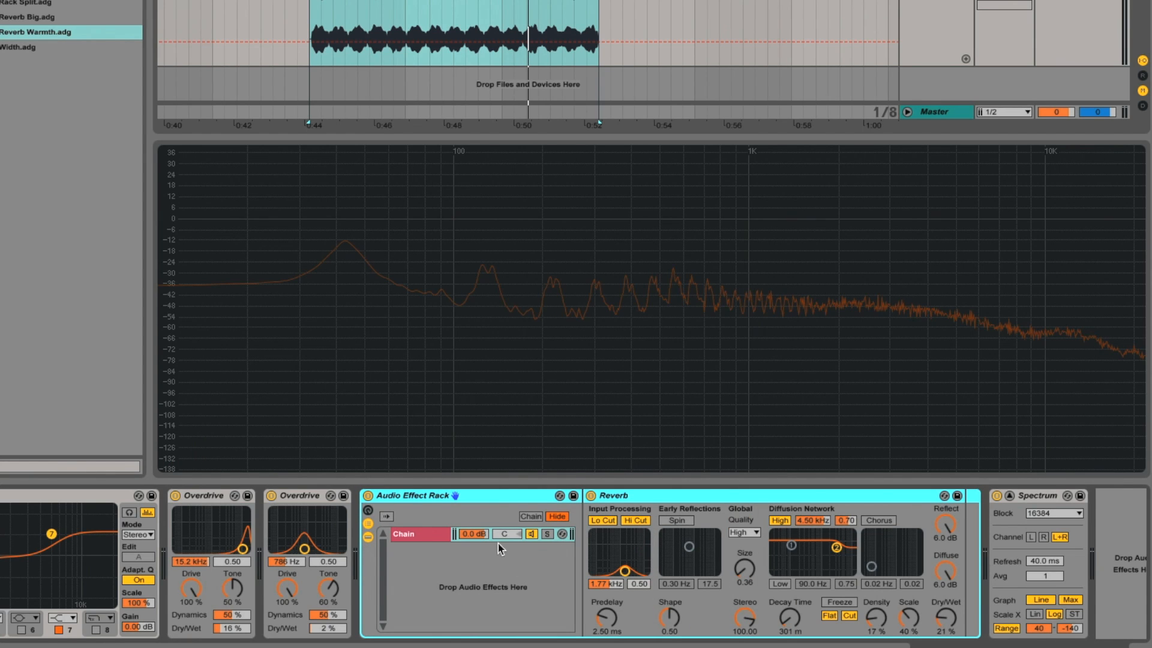
Create a second chain in the Audio Effect Rack and name the two chains wet and dry
{"action": "right_click", "coordinate": [449, 553]}
{"action": "left_click", "coordinate": [453, 562]}
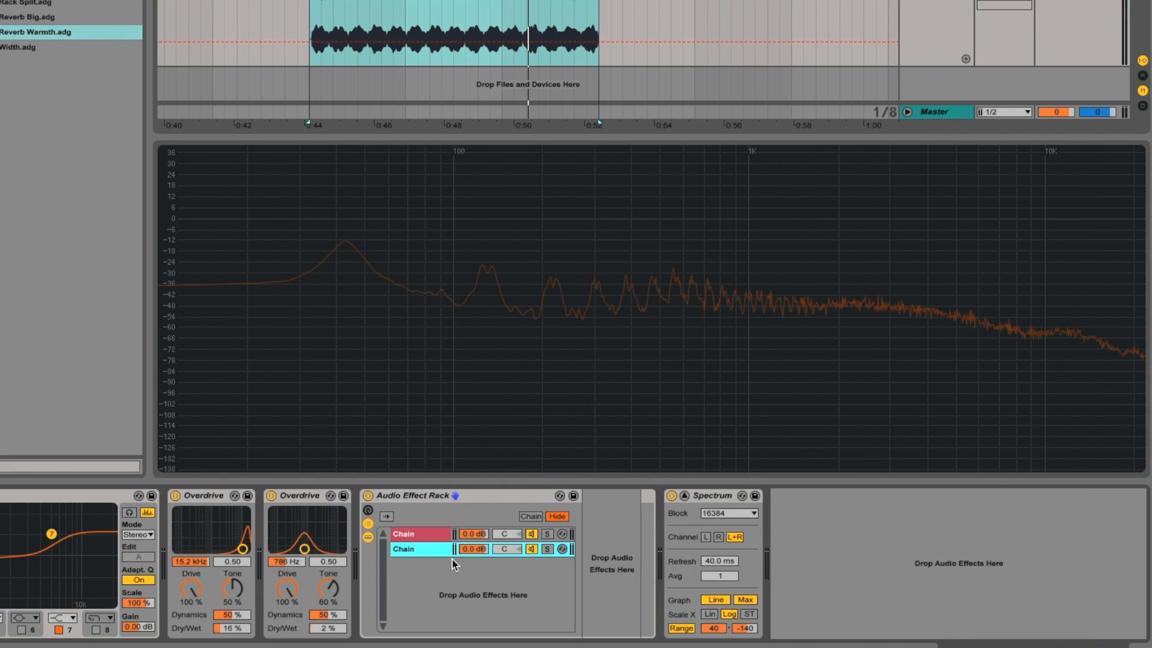
{"action": "left_click", "coordinate": [421, 535]}
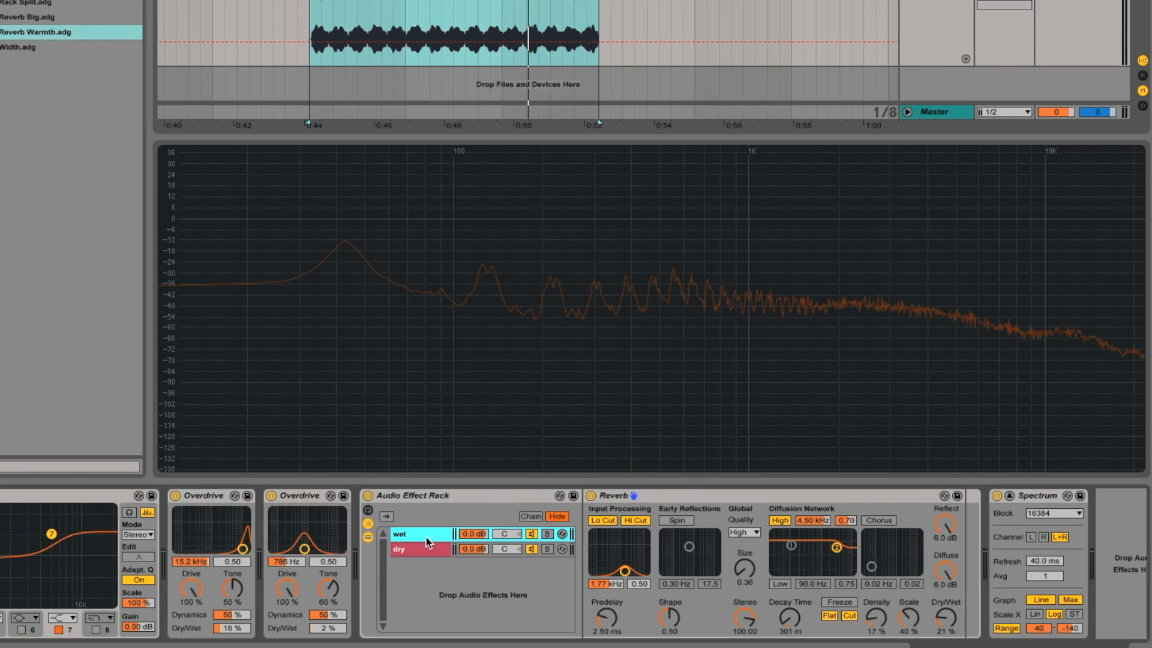
Set the Reverb's Dry/Wet to 100% and audition the wet chain in solo
{"action": "left_click", "coordinate": [938, 629]}
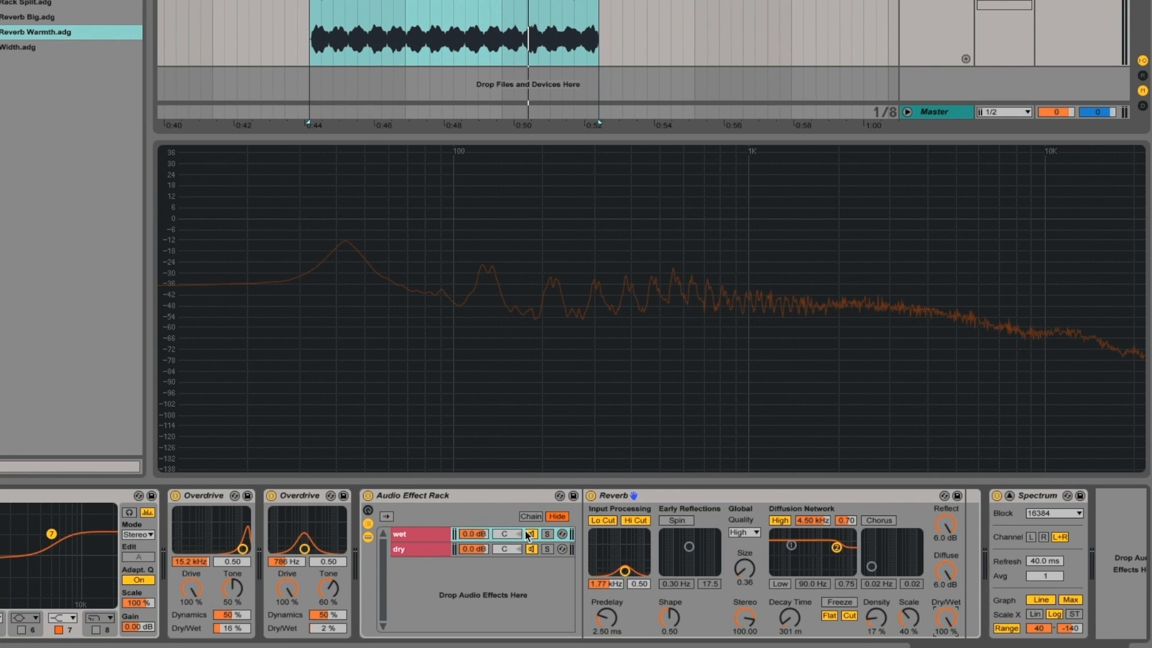
{"action": "left_click", "coordinate": [545, 534]}
{"action": "key", "text": "space"}
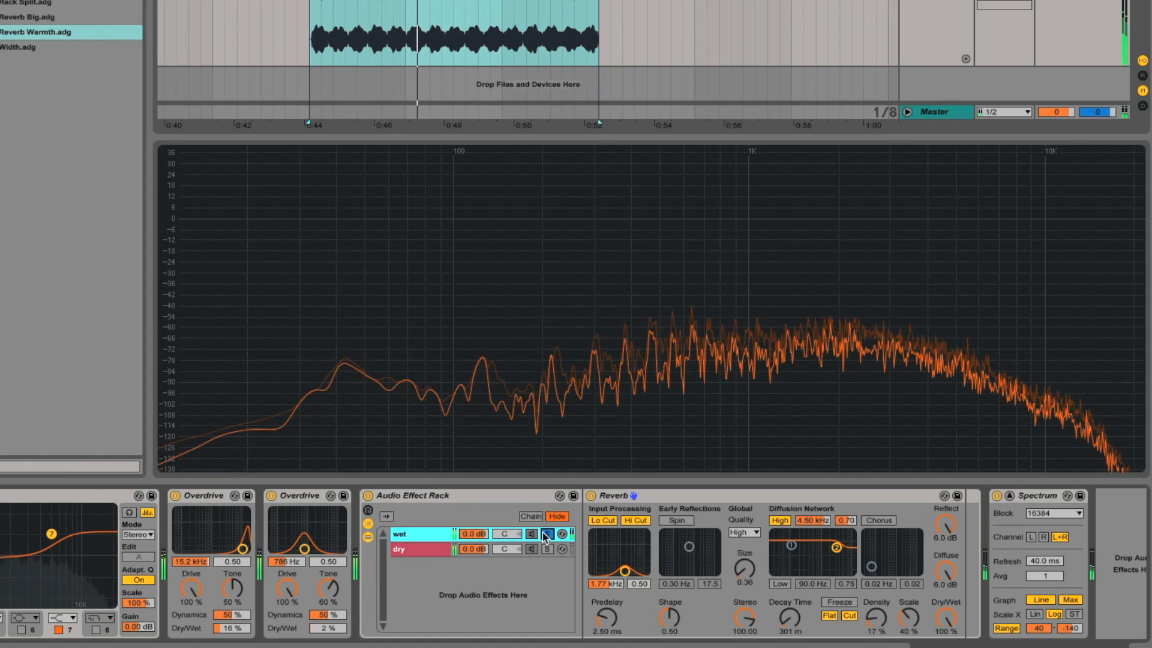
{"action": "key", "text": "space"}
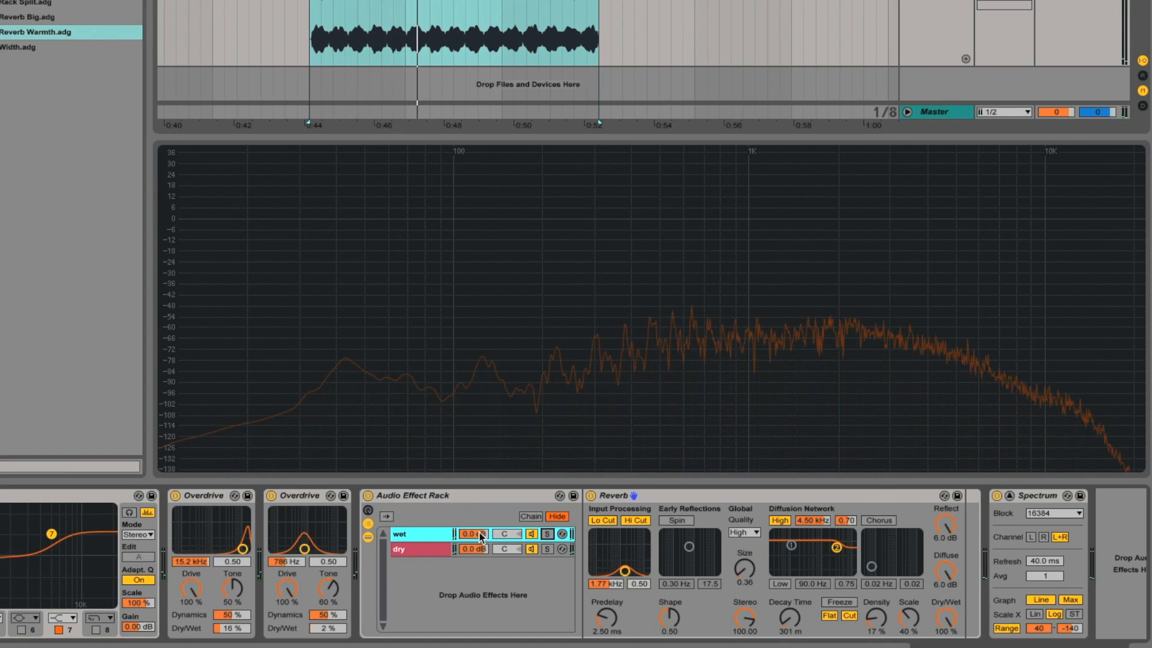
Blend the reverb in during playback by setting the wet chain's volume to -7.7 dB
{"action": "key", "text": "space"}
{"action": "mouse_move", "coordinate": [480, 536]}
{"action": "left_mouse_down"}
{"action": "mouse_move", "coordinate": [479, 558]}
{"action": "mouse_move", "coordinate": [480, 538]}
{"action": "left_mouse_up"}
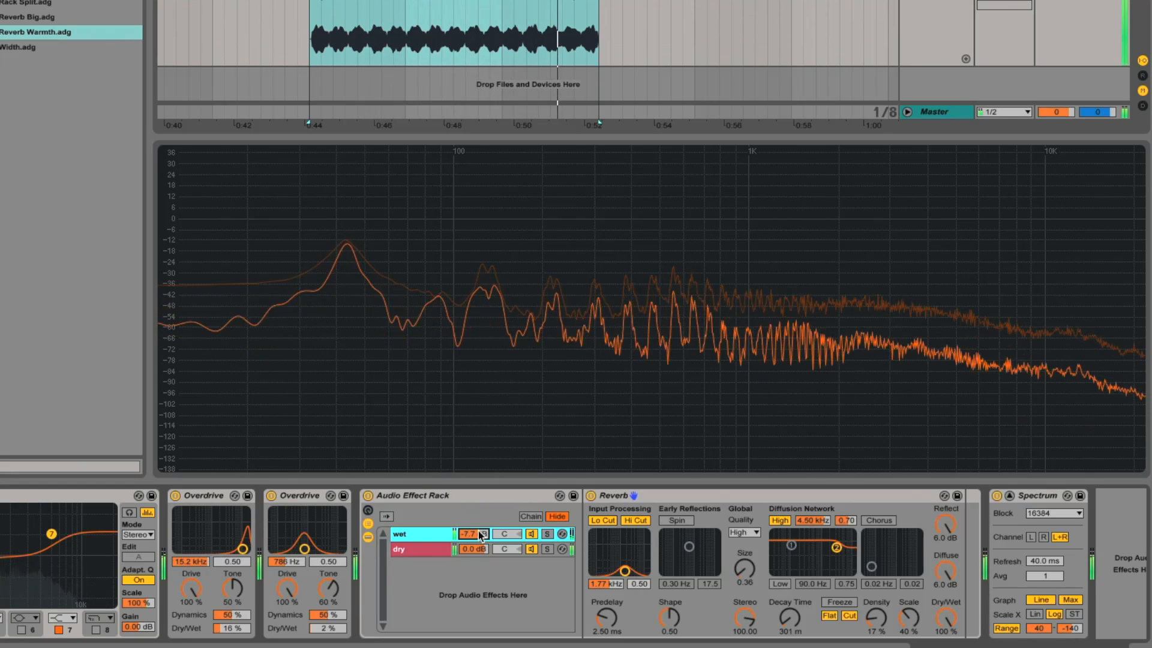
{"action": "key", "text": "space"}
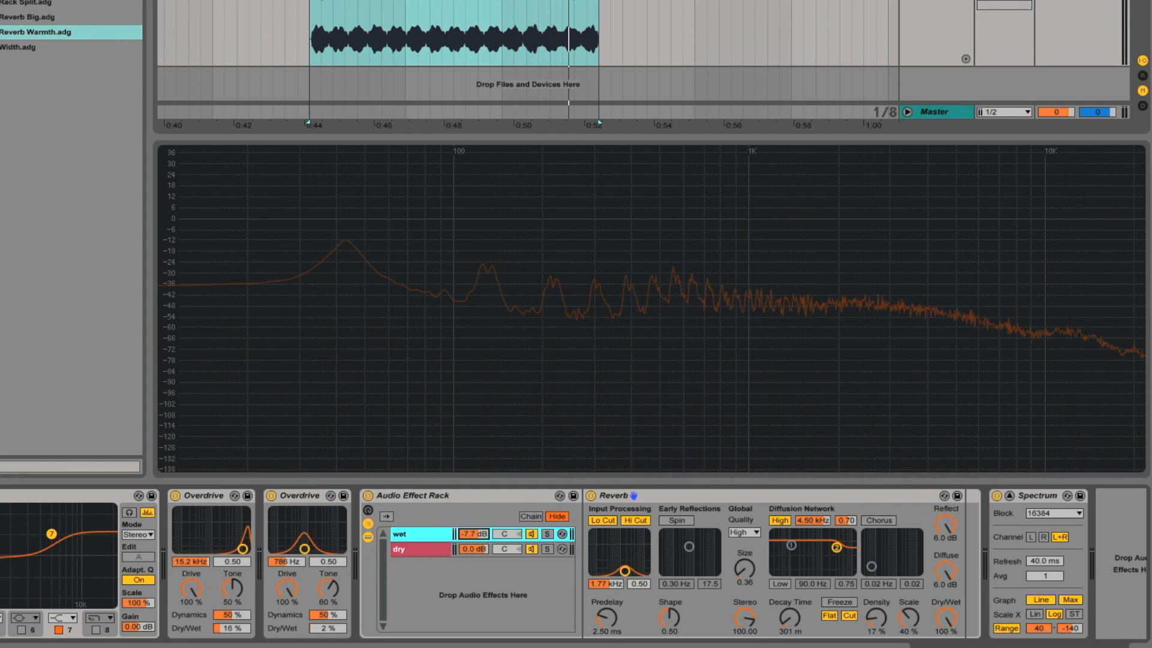
Add an EQ Eight after the Reverb in the wet chain and watch the reverb's spectrum in its enlarged display during playback
{"action": "left_click", "coordinate": [0, 0]}
{"action": "left_click_drag", "start_coordinate": [12, 61], "coordinate": [946, 603]}
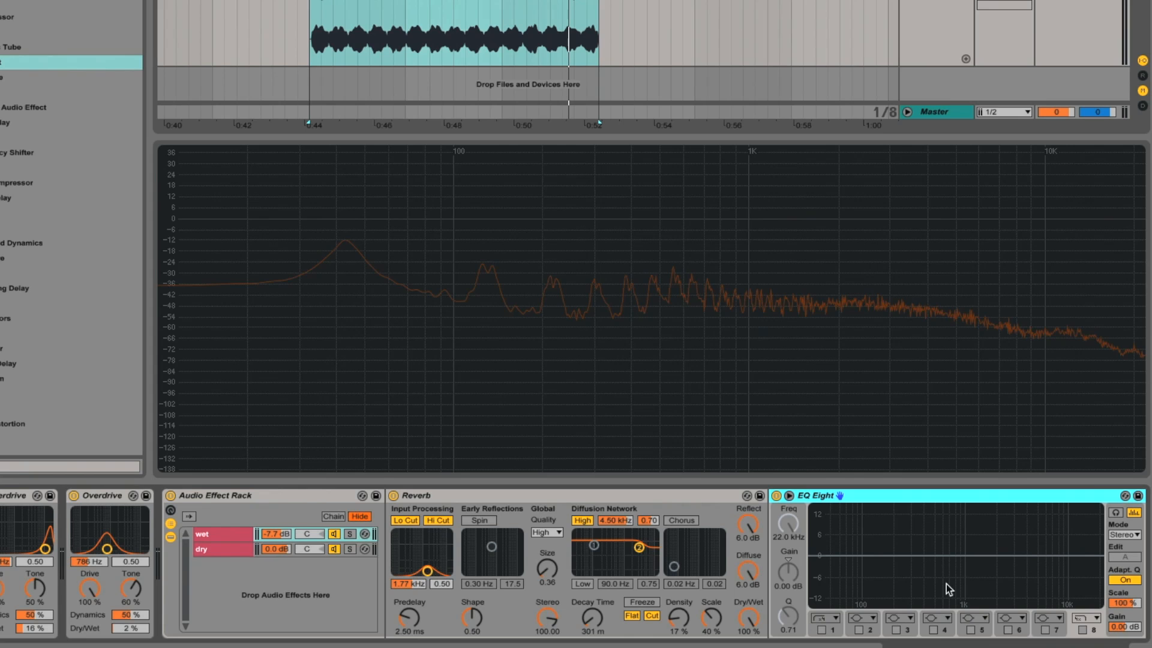
{"action": "key", "text": "space"}
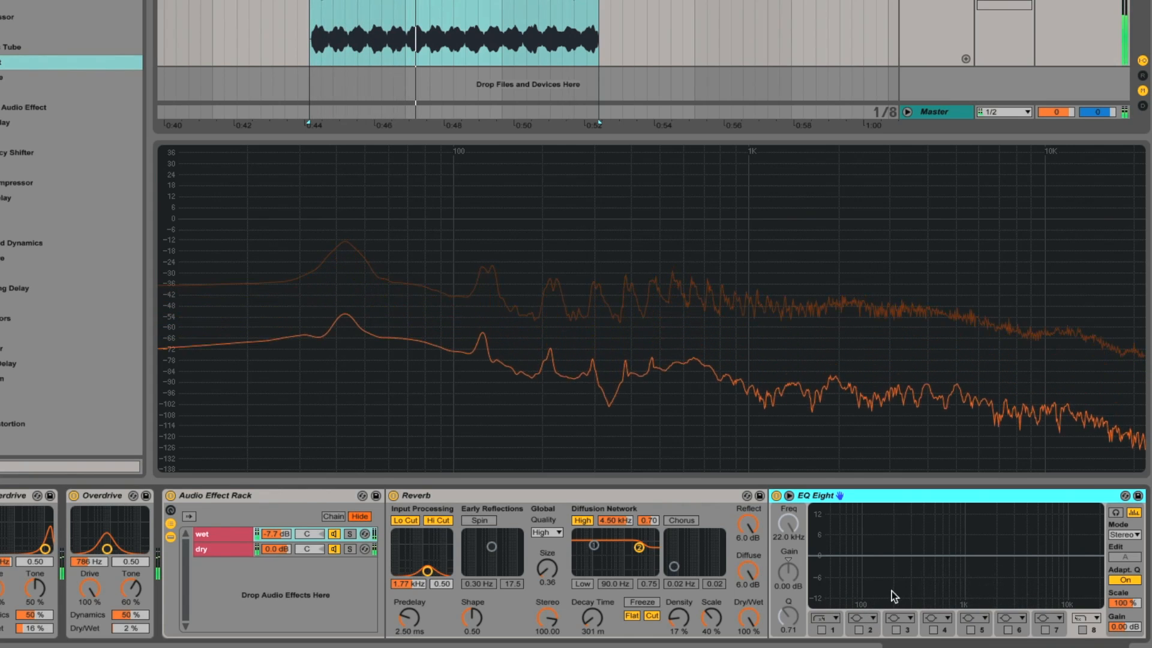
{"action": "left_click", "coordinate": [788, 496]}
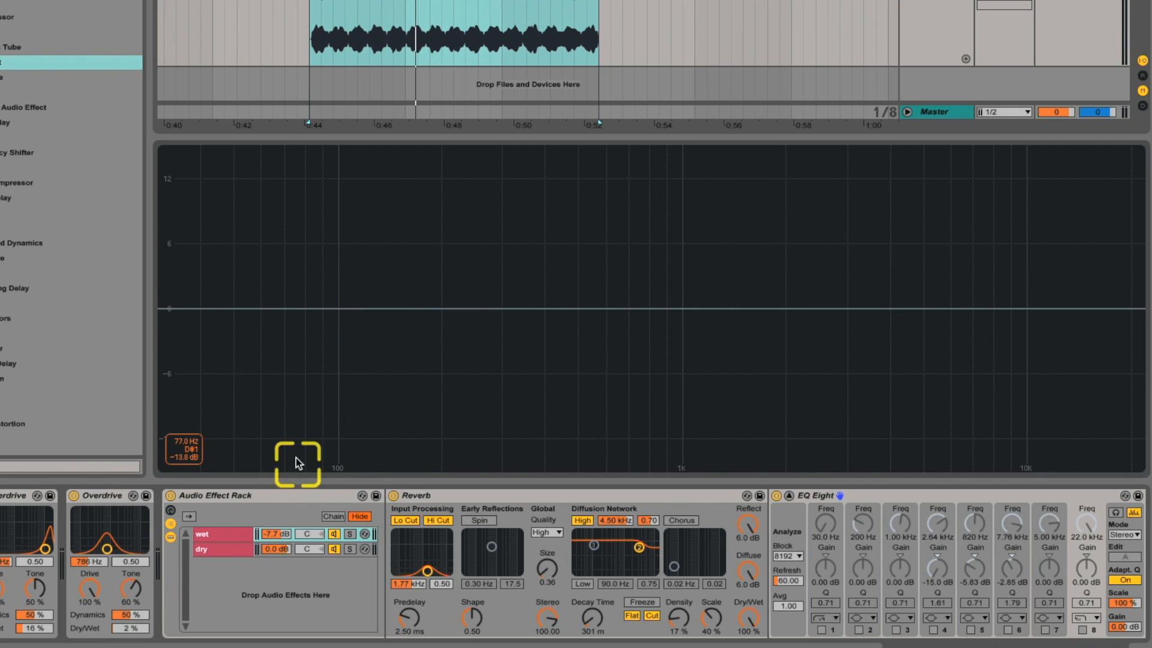
{"action": "key", "text": "space"}
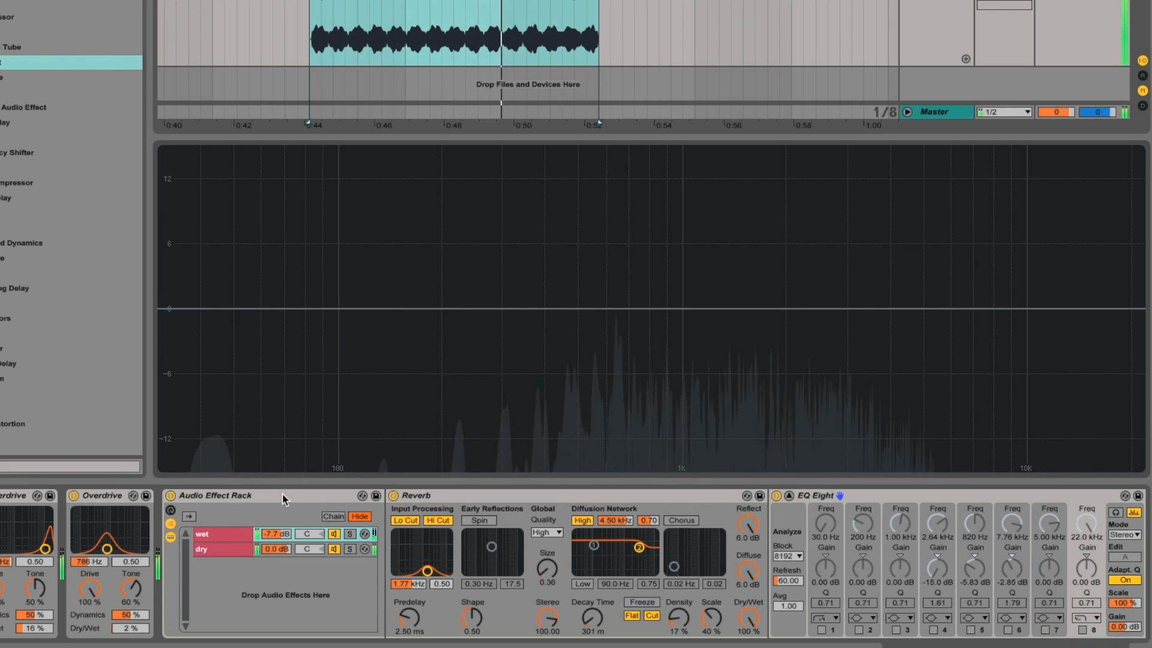
{"action": "key", "text": "space"}
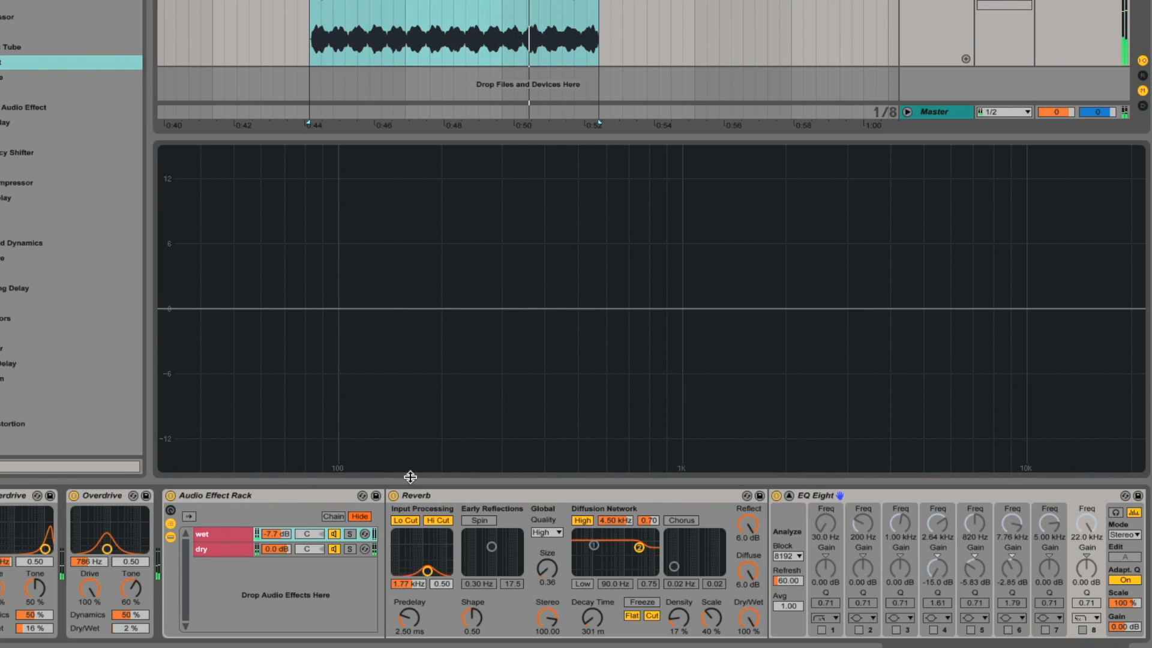
Enable EQ Eight's band 1 as a low cut at 185 Hz with Q 0.35 and audition the wet chain
{"action": "left_click", "coordinate": [822, 631]}
{"action": "left_click_drag", "start_coordinate": [175, 358], "coordinate": [432, 391]}
{"action": "key", "text": "space"}
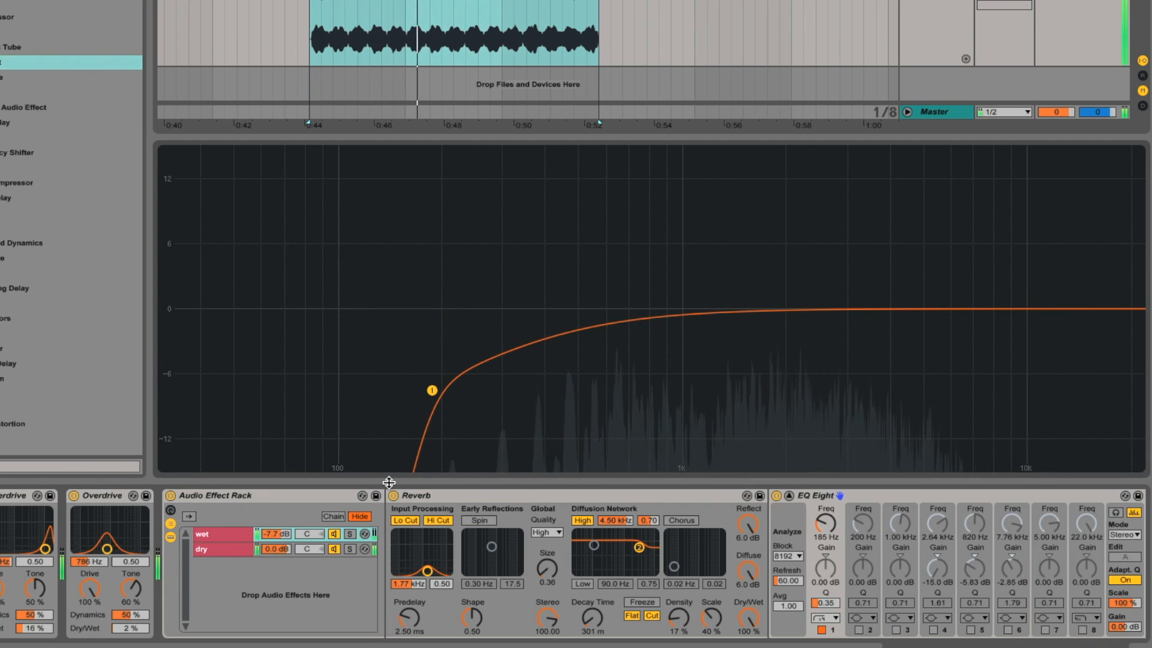
{"action": "left_click", "coordinate": [349, 533]}
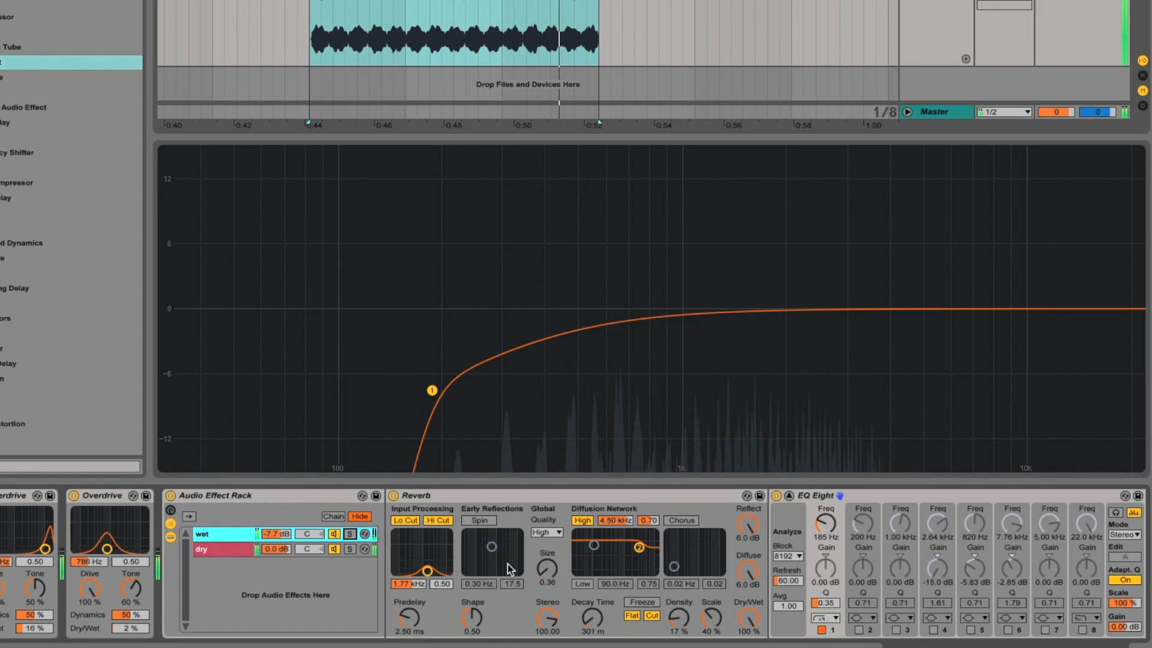
{"action": "scroll", "coordinate": [573, 564], "scroll_direction": "right", "scroll_amount": 5}
{"action": "scroll", "coordinate": [446, 582], "scroll_direction": "left", "scroll_amount": 5}
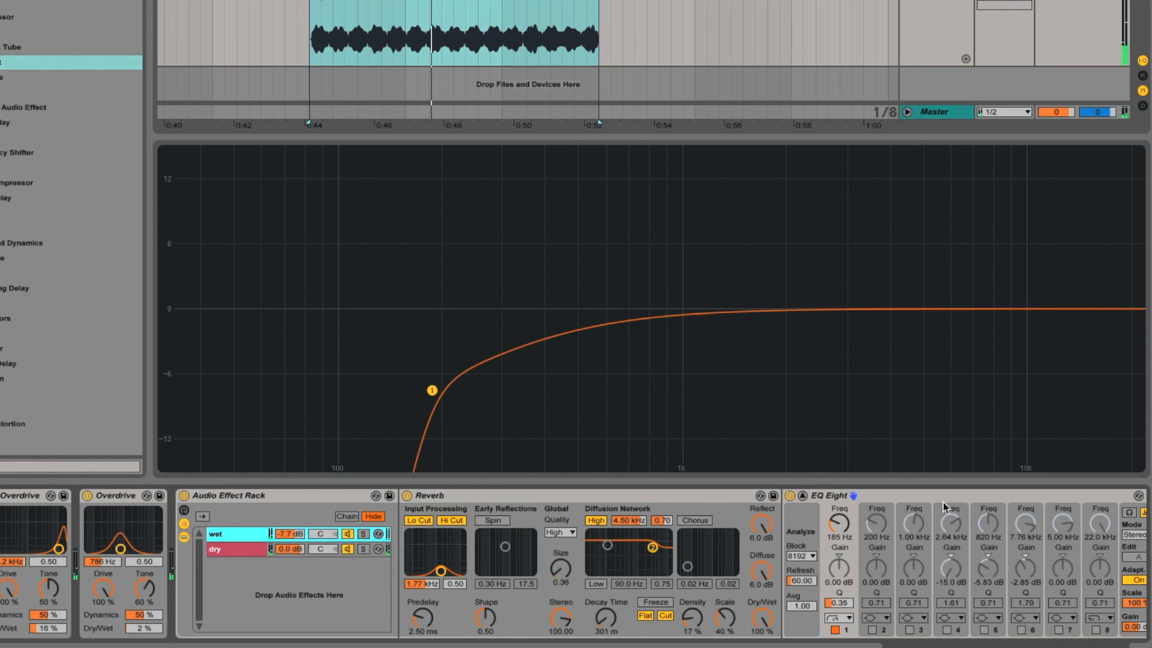
Switch the enlarged display from EQ Eight to the Spectrum and return the browser to the saved rack presets
{"action": "double_click", "coordinate": [836, 433]}
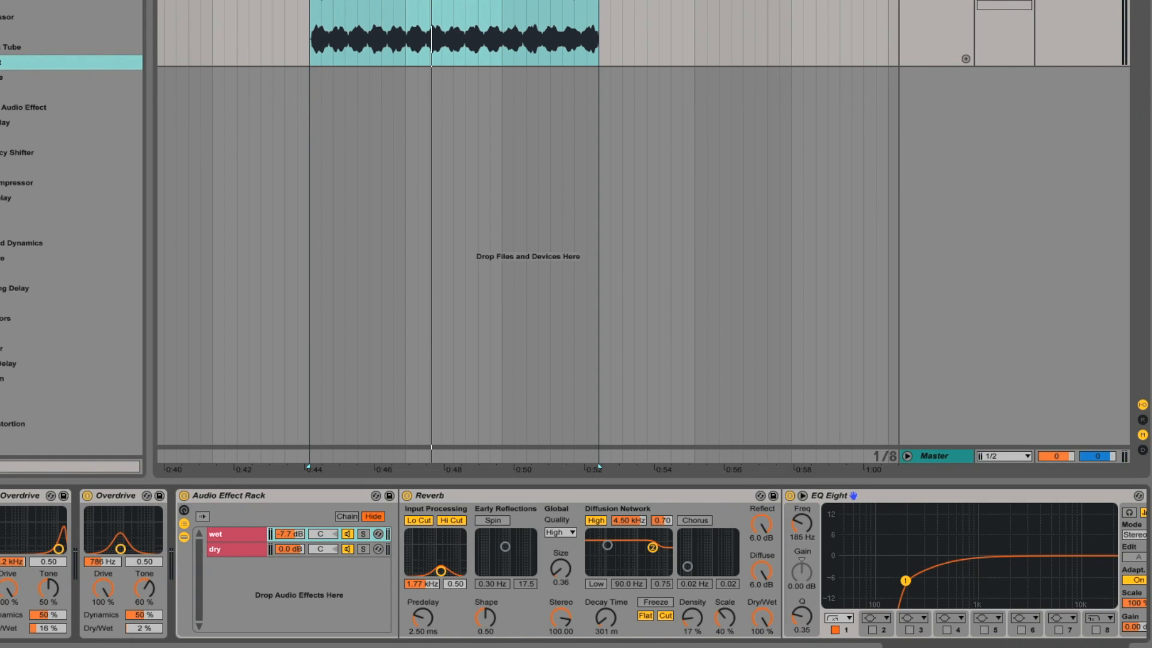
{"action": "scroll", "coordinate": [1001, 576], "scroll_direction": "right", "scroll_amount": 5}
{"action": "double_click", "coordinate": [1001, 576]}
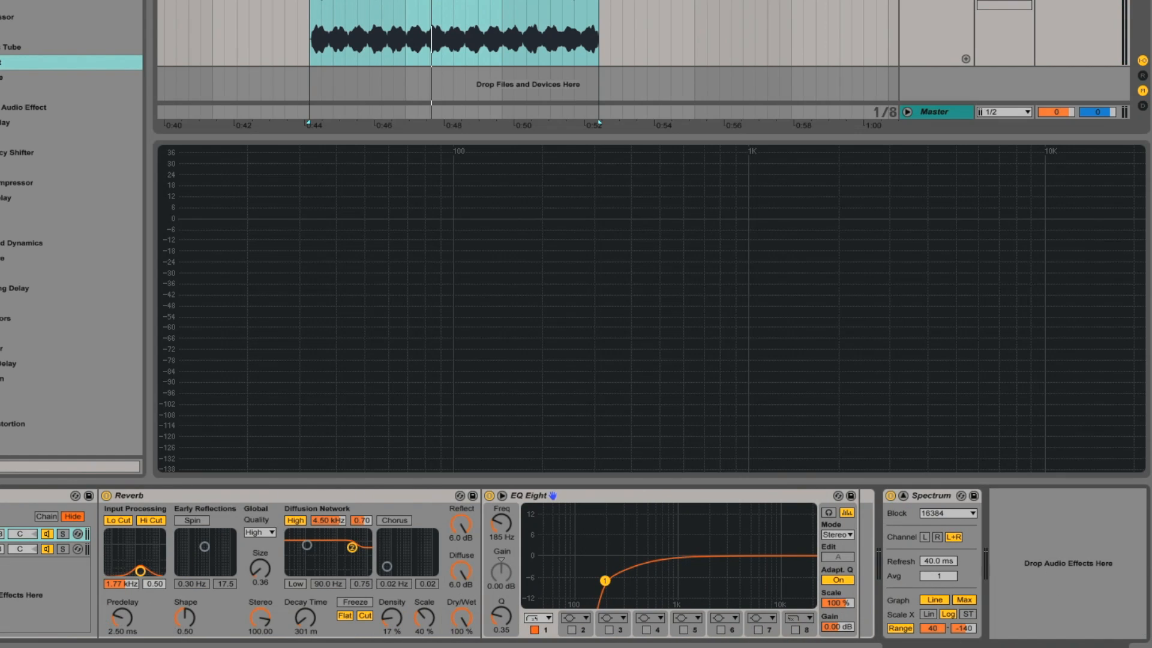
{"action": "scroll", "coordinate": [573, 564], "scroll_direction": "left", "scroll_amount": 6}
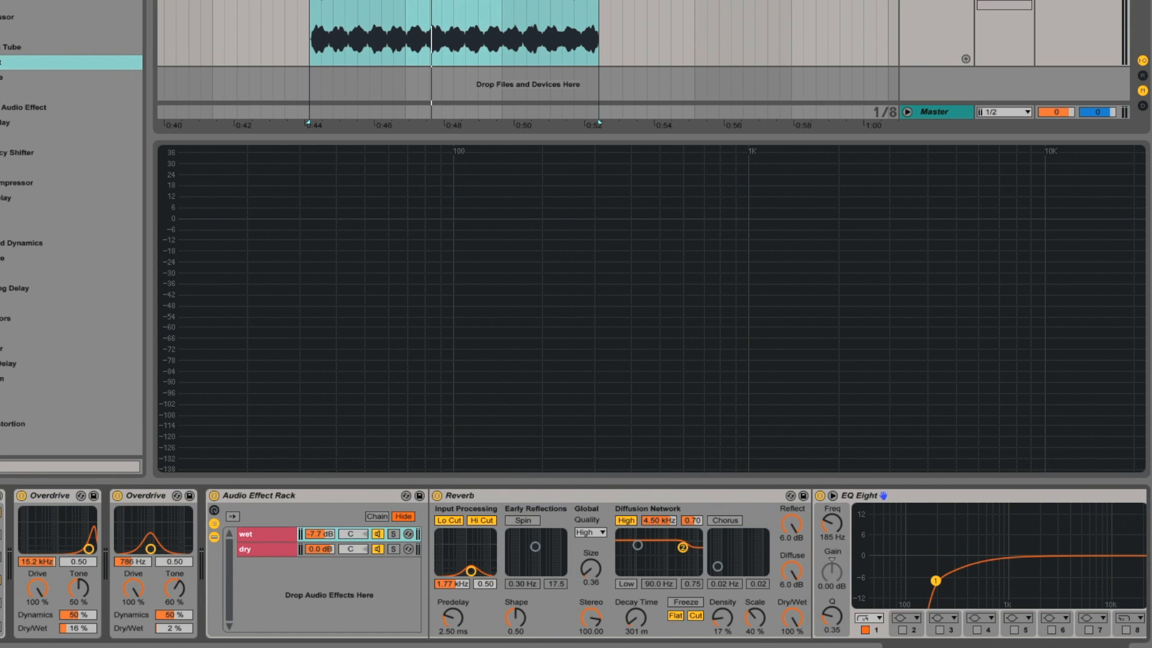
{"action": "left_click", "coordinate": [0, 114]}
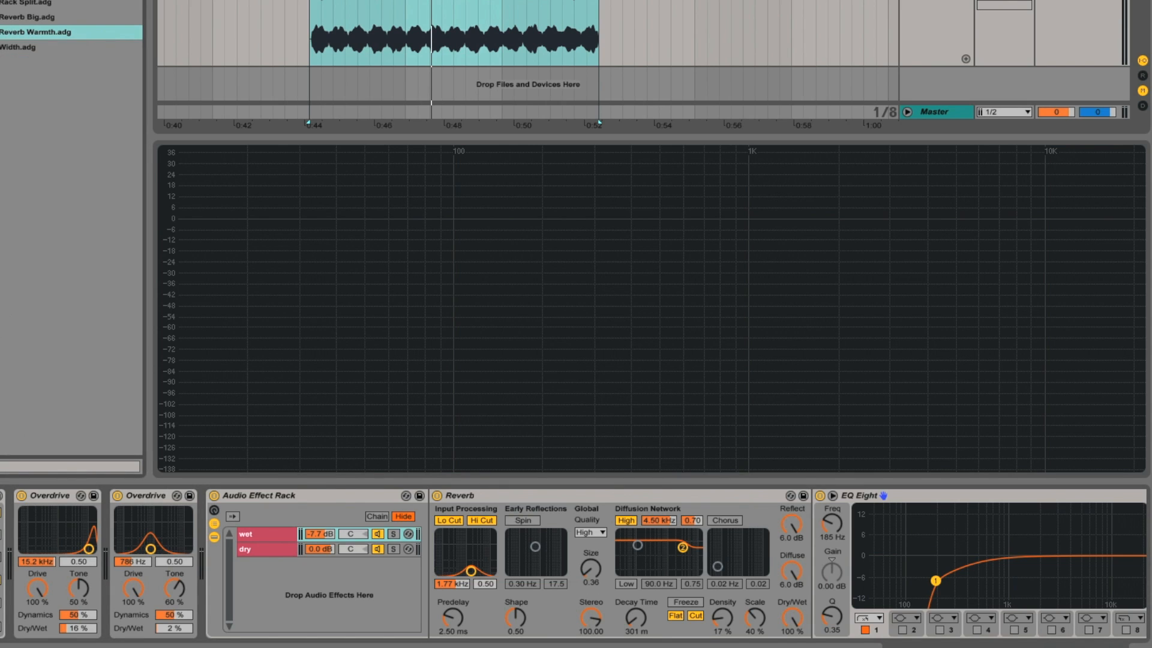